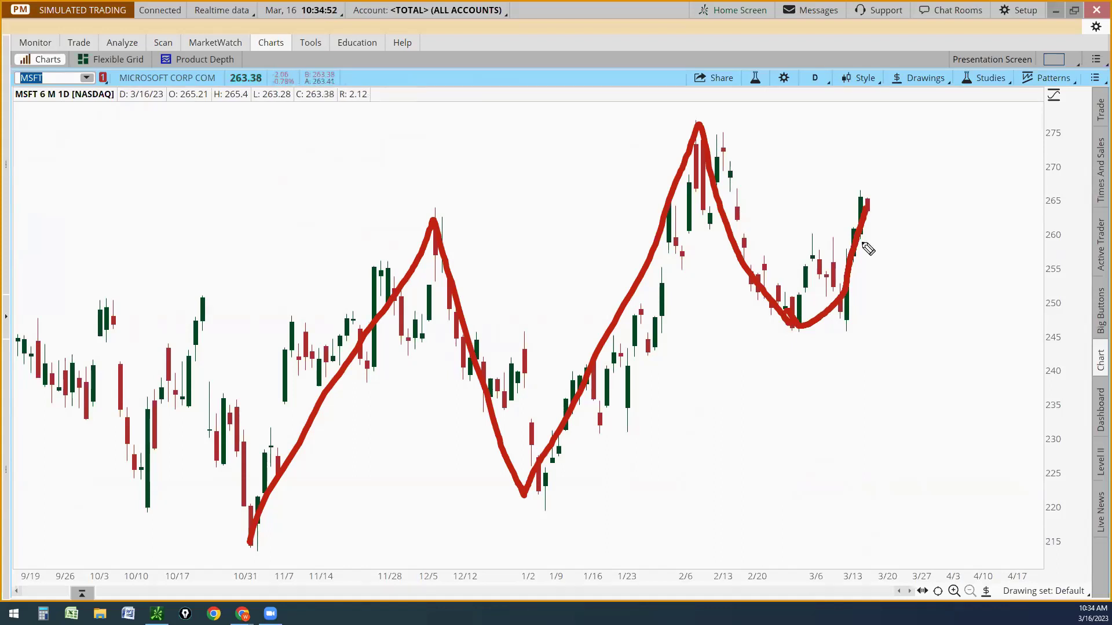
# Circle the net change beside the MSFT last price and clear all ink annotations from the chart.
pyautogui.moveTo(288, 66)
pyautogui.mouseDown()
pyautogui.moveTo(279, 97)
pyautogui.moveTo(296, 98)
pyautogui.mouseUp()
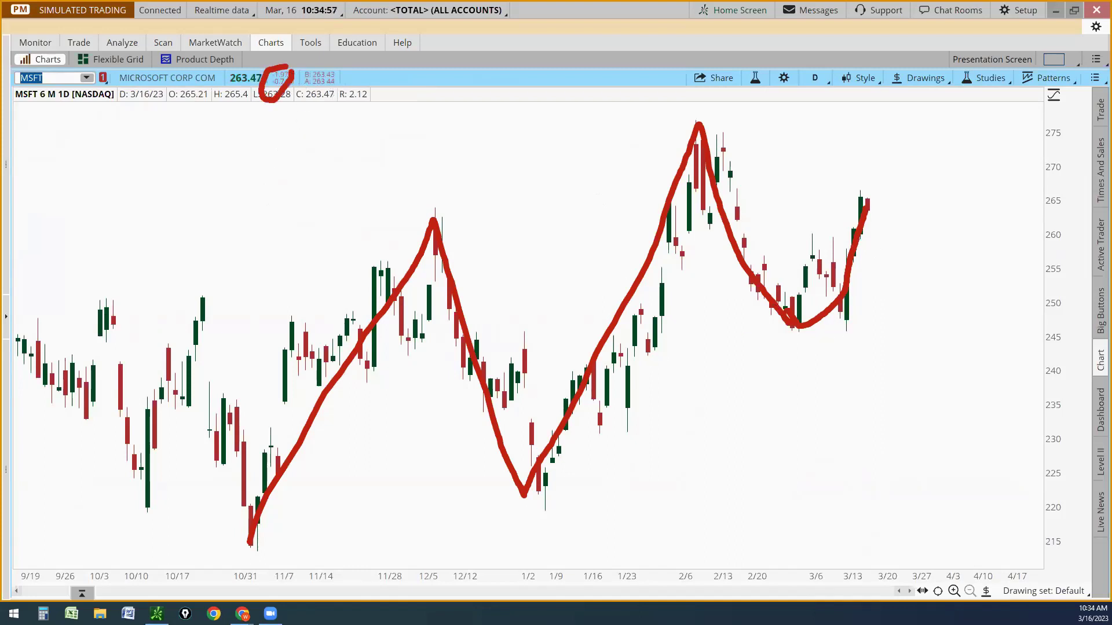
pyautogui.press('e')
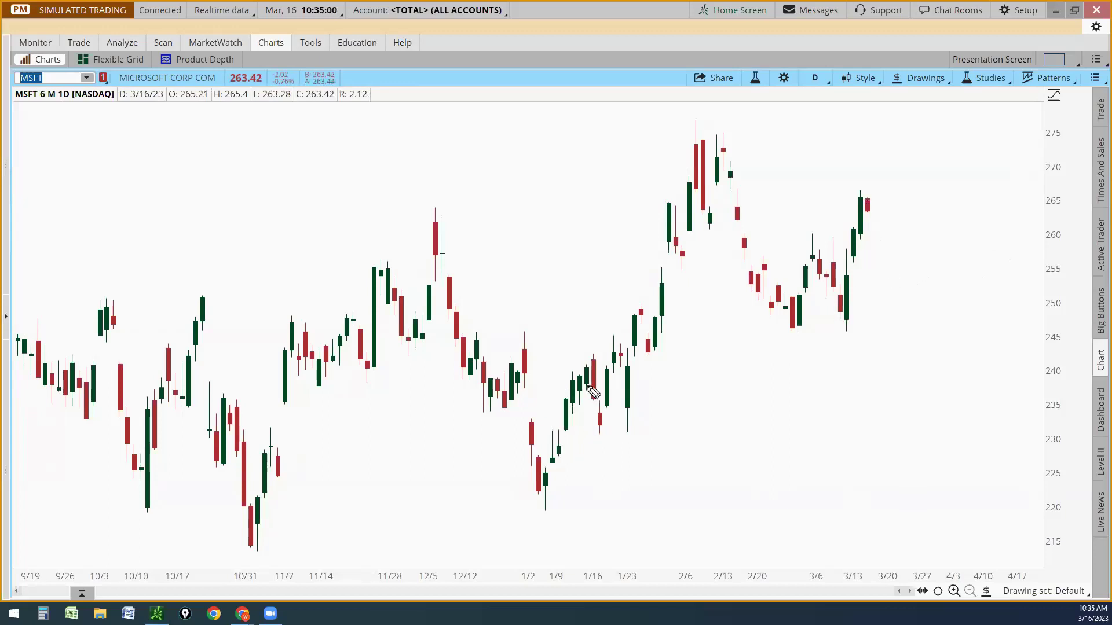
# Circle the two January pullbacks and sketch a V-shaped curve from the December high through the January low to the February high.
pyautogui.moveTo(594, 347)
pyautogui.mouseDown()
pyautogui.moveTo(601, 432)
pyautogui.moveTo(606, 360)
pyautogui.moveTo(596, 345)
pyautogui.mouseUp()
pyautogui.moveTo(643, 302)
pyautogui.mouseDown()
pyautogui.moveTo(652, 355)
pyautogui.moveTo(658, 306)
pyautogui.moveTo(644, 302)
pyautogui.mouseUp()
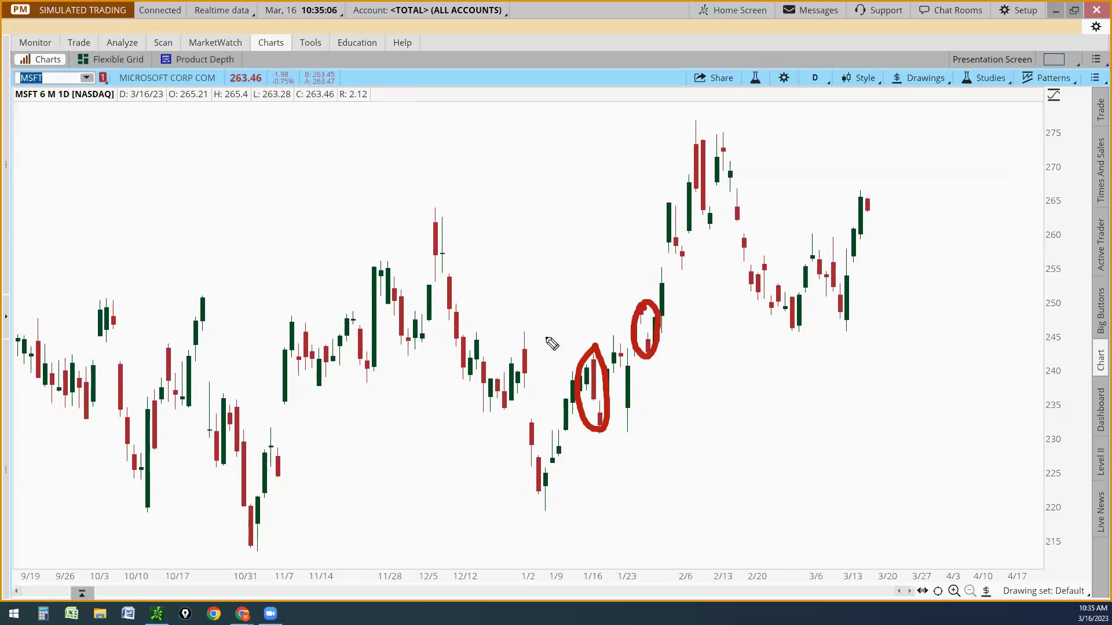
pyautogui.moveTo(444, 240)
pyautogui.mouseDown()
pyautogui.moveTo(512, 443)
pyautogui.moveTo(575, 442)
pyautogui.moveTo(643, 303)
pyautogui.moveTo(690, 135)
pyautogui.mouseUp()
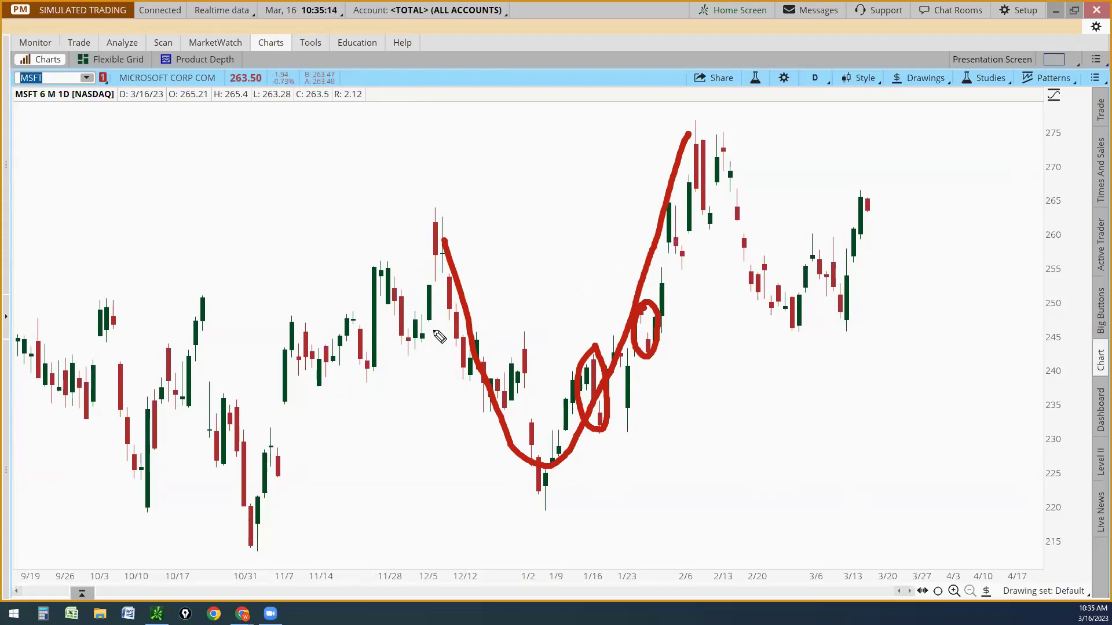
# Sketch a rising zigzag with its last high labelled H and low labelled L, extended past a horizontal line at that high.
pyautogui.moveTo(218, 294)
pyautogui.mouseDown()
pyautogui.moveTo(228, 258)
pyautogui.moveTo(314, 177)
pyautogui.moveTo(400, 130)
pyautogui.moveTo(418, 105)
pyautogui.moveTo(447, 152)
pyautogui.moveTo(467, 157)
pyautogui.mouseUp()
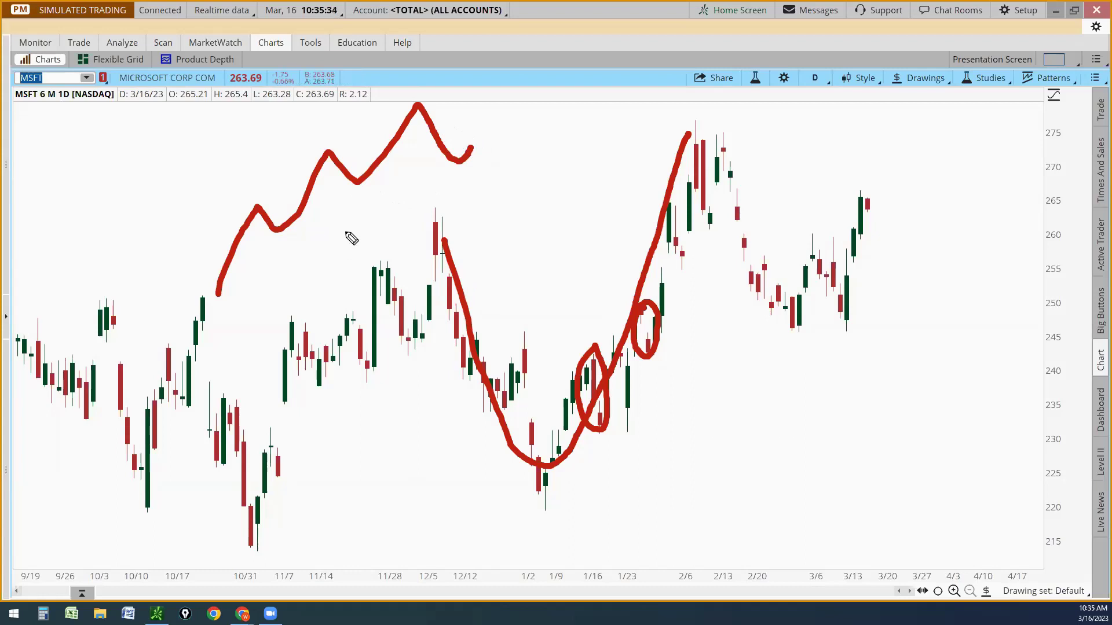
pyautogui.moveTo(413, 73)
pyautogui.mouseDown()
pyautogui.moveTo(407, 110)
pyautogui.moveTo(421, 90)
pyautogui.mouseUp()
pyautogui.moveTo(405, 79); pyautogui.dragTo(430, 72)
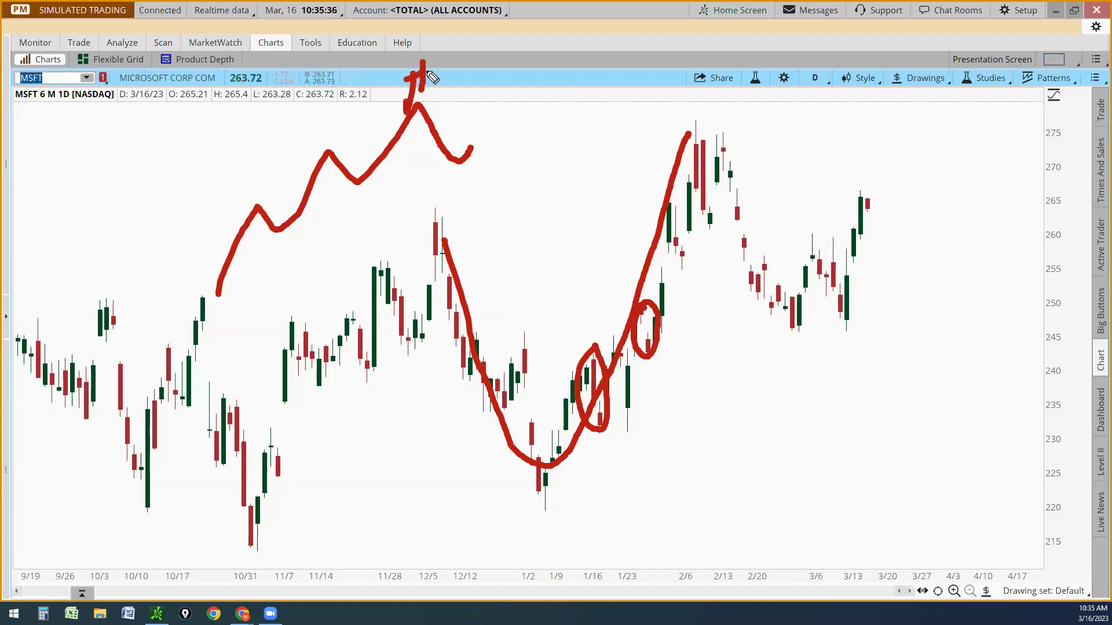
pyautogui.moveTo(458, 170); pyautogui.dragTo(480, 194)
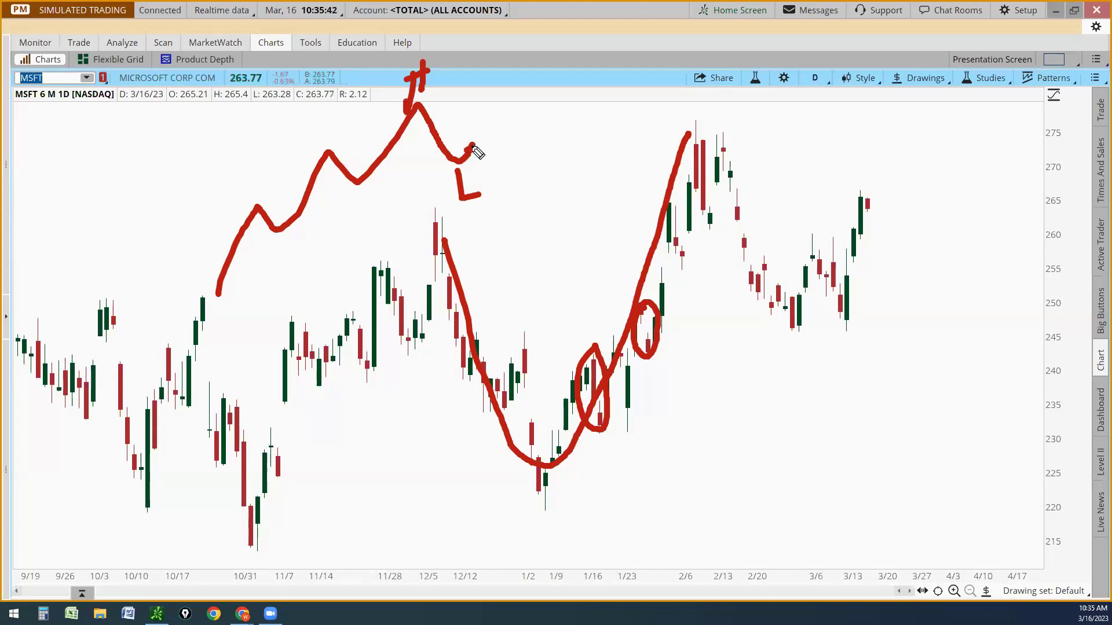
pyautogui.moveTo(475, 149); pyautogui.dragTo(507, 86)
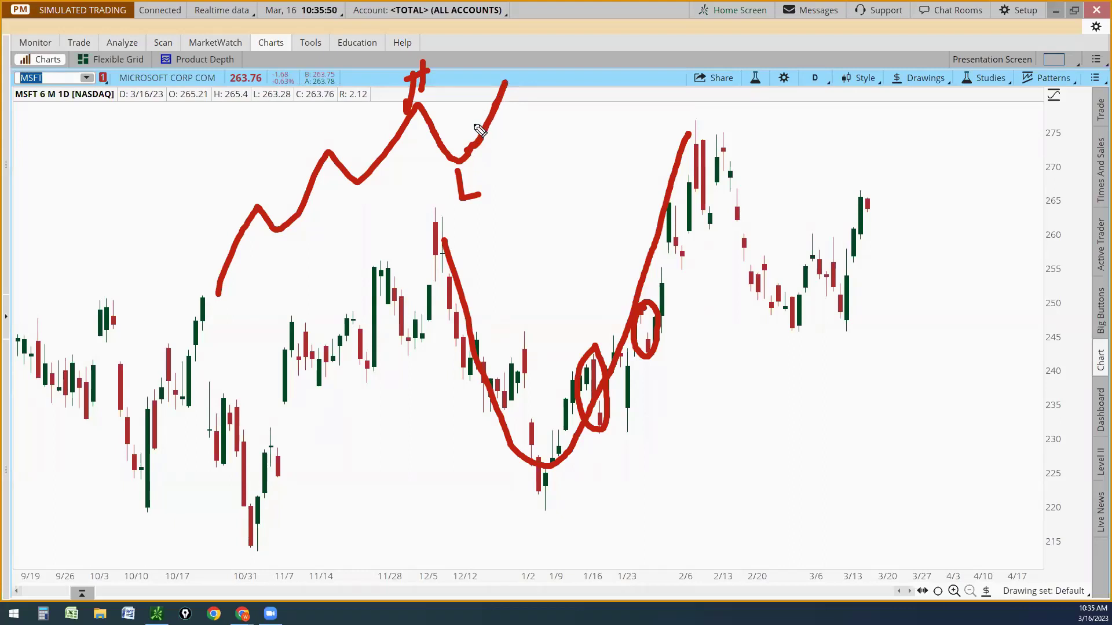
pyautogui.moveTo(426, 104); pyautogui.dragTo(503, 107)
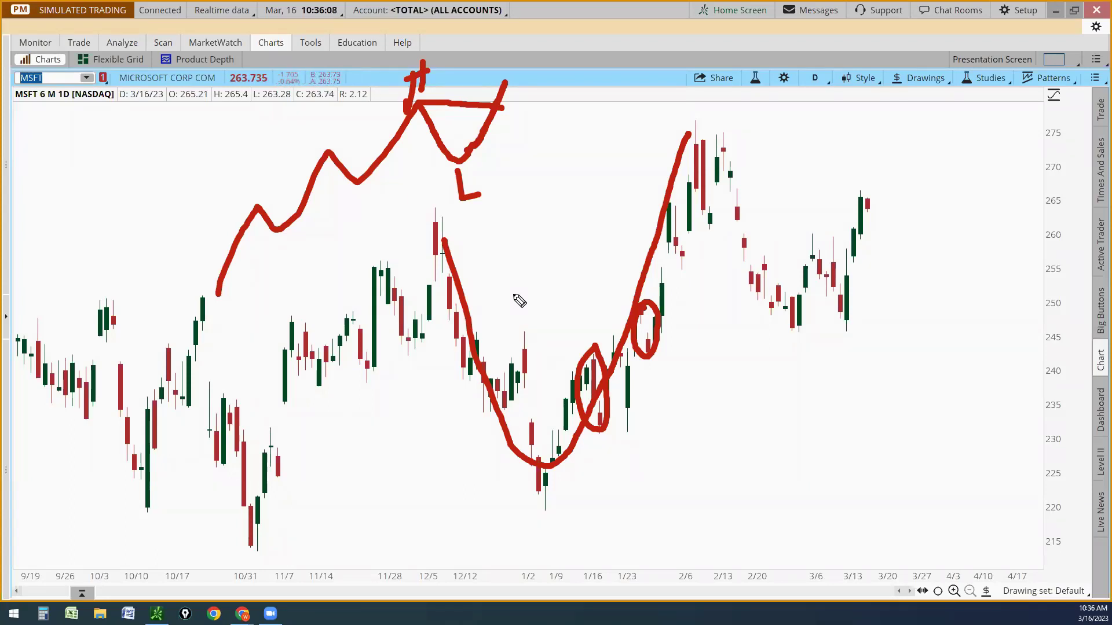
# Draw a horizontal resistance line from the February high to the price axis and circle the latest candles and the 275 level.
pyautogui.moveTo(693, 121)
pyautogui.mouseDown()
pyautogui.moveTo(1034, 129)
pyautogui.moveTo(1026, 126)
pyautogui.mouseUp()
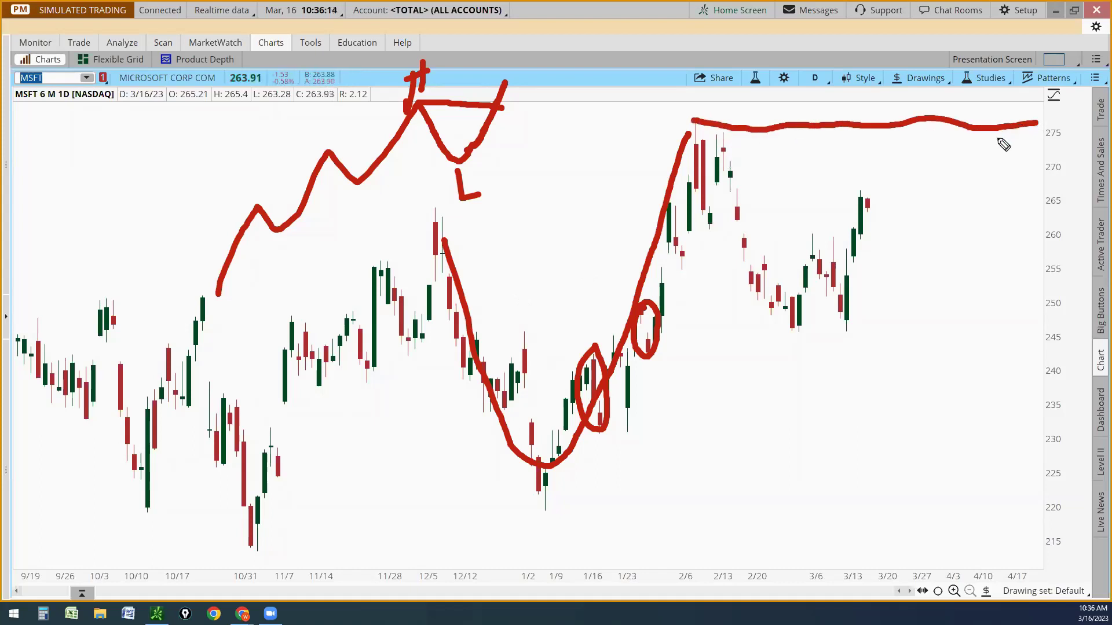
pyautogui.moveTo(870, 197)
pyautogui.mouseDown()
pyautogui.moveTo(888, 208)
pyautogui.moveTo(863, 194)
pyautogui.mouseUp()
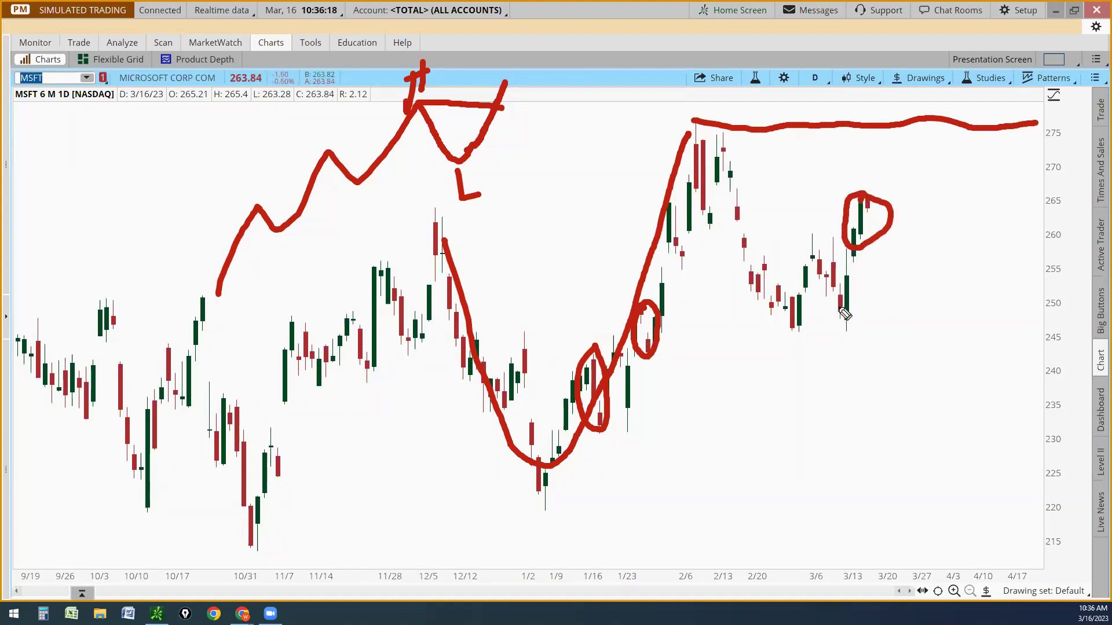
pyautogui.moveTo(1055, 118)
pyautogui.mouseDown()
pyautogui.moveTo(1046, 146)
pyautogui.moveTo(1055, 120)
pyautogui.mouseUp()
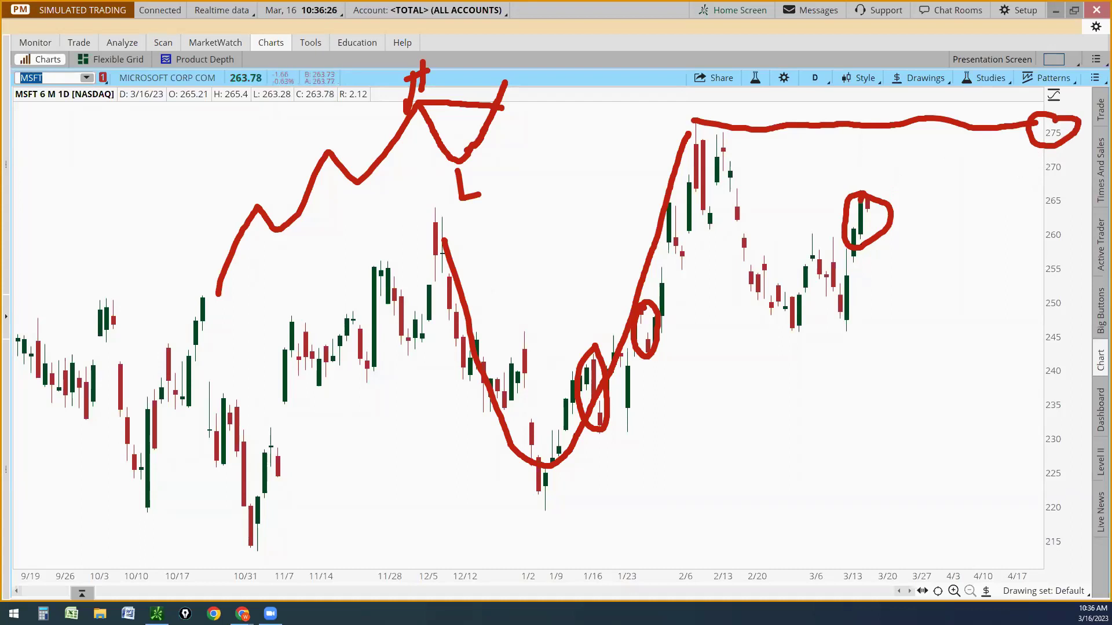
# Clear the ink and handwrite the subtraction of 263 from 275 with its result 12 beside the latest candles.
pyautogui.press('e')
pyautogui.moveTo(931, 330)
pyautogui.mouseDown()
pyautogui.moveTo(936, 368)
pyautogui.moveTo(963, 347)
pyautogui.moveTo(956, 342)
pyautogui.moveTo(970, 342)
pyautogui.mouseUp()
pyautogui.moveTo(913, 270); pyautogui.dragTo(949, 292)
pyautogui.moveTo(975, 253)
pyautogui.mouseDown()
pyautogui.moveTo(960, 272)
pyautogui.moveTo(979, 284)
pyautogui.mouseUp()
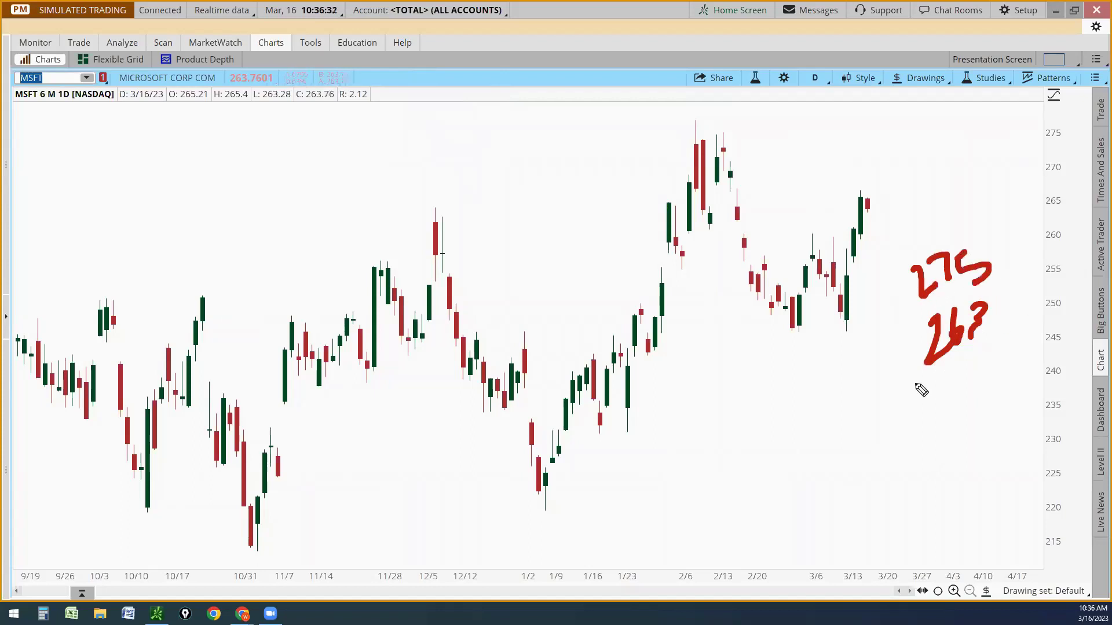
pyautogui.moveTo(899, 399); pyautogui.dragTo(1024, 301)
pyautogui.moveTo(967, 353)
pyautogui.mouseDown()
pyautogui.moveTo(969, 373)
pyautogui.moveTo(1014, 358)
pyautogui.mouseUp()
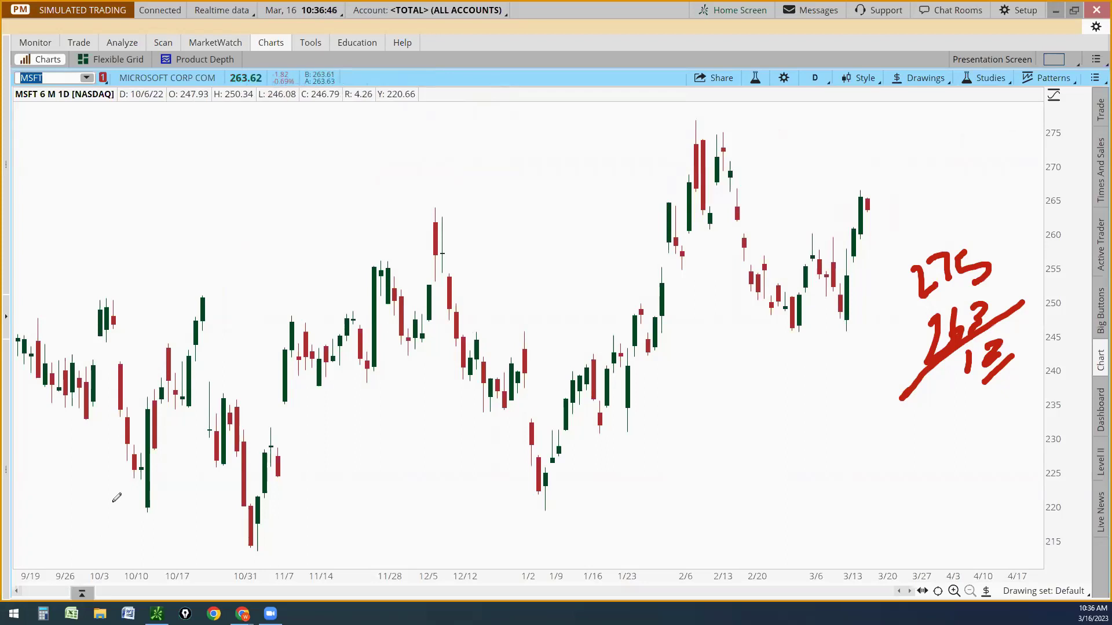
# Compute 12 ÷ 263 in the Windows Calculator and close it.
pyautogui.press('super+1')
pyautogui.press('1')
pyautogui.click(525, 513)
pyautogui.click(704, 366)
pyautogui.click(528, 504)
pyautogui.click(612, 465)
pyautogui.click(647, 520)
pyautogui.click(723, 551)
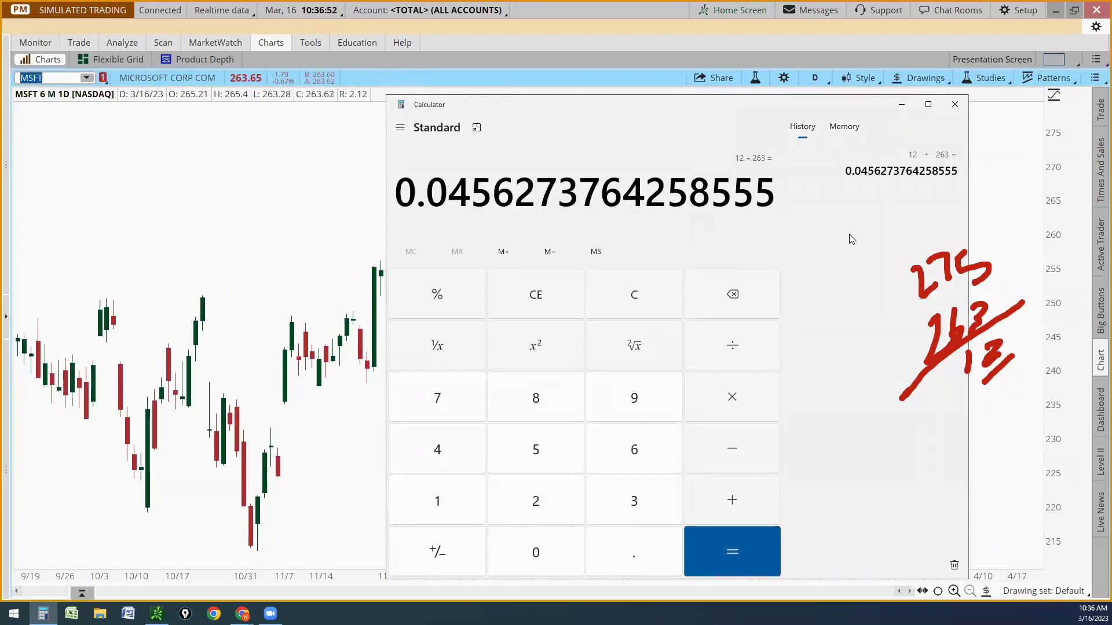
pyautogui.click(954, 104)
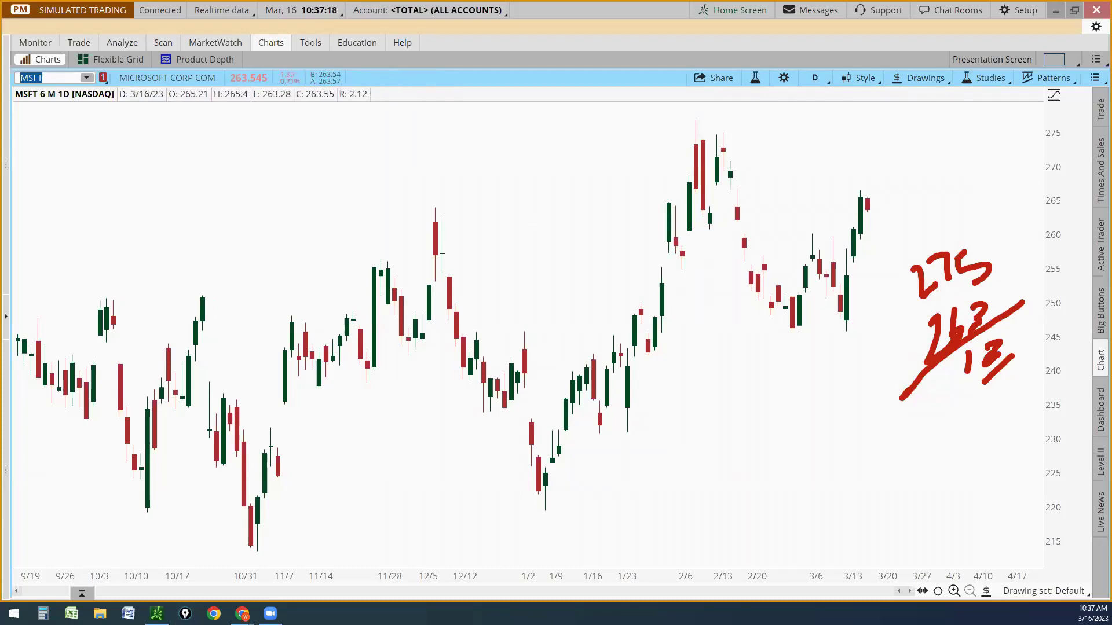
# Circle the 275 level on the price axis and clear the annotations from the chart.
pyautogui.moveTo(1072, 119)
pyautogui.mouseDown()
pyautogui.moveTo(1039, 159)
pyautogui.moveTo(1027, 124)
pyautogui.mouseUp()
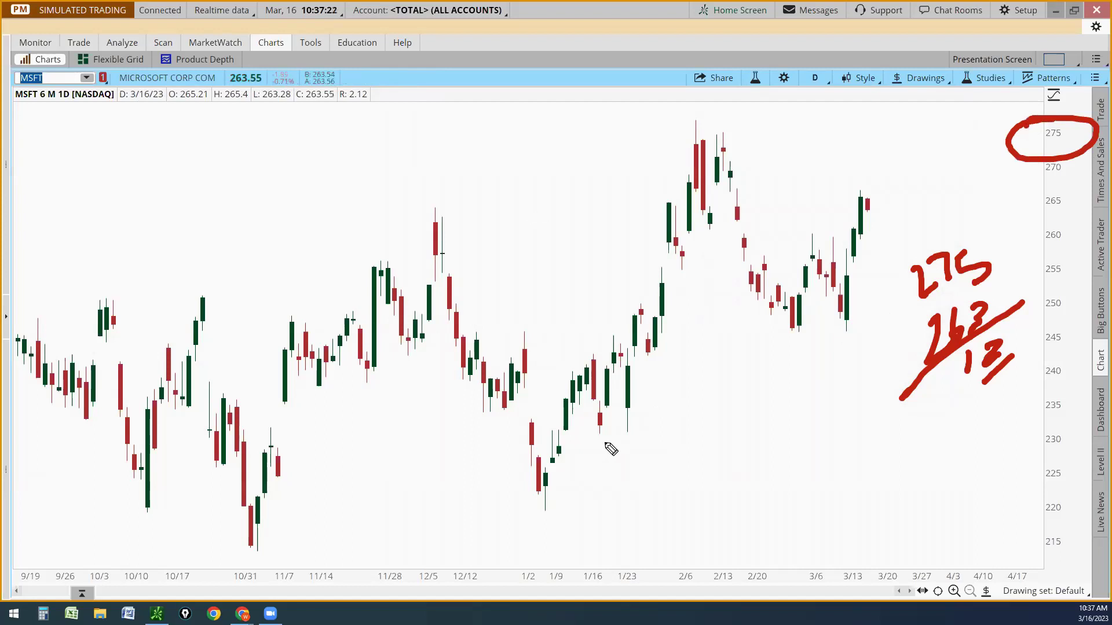
pyautogui.press('Escape')
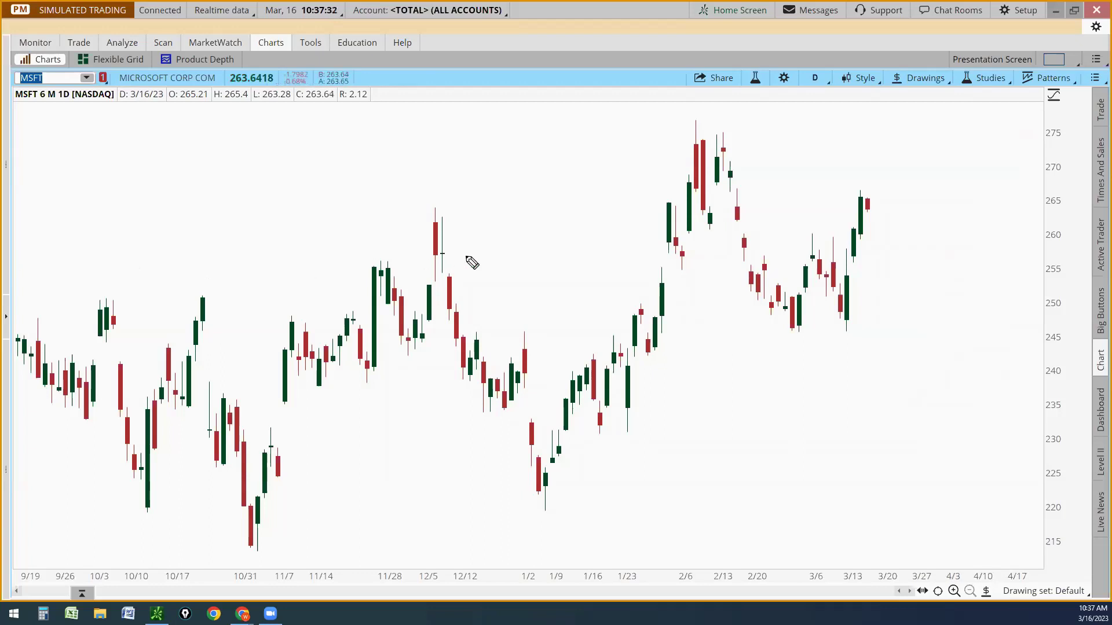
# Handwrite ATM below the latest candles and draw a support line along the recent lows, circling 245 on the price axis.
pyautogui.moveTo(834, 458)
pyautogui.mouseDown()
pyautogui.moveTo(865, 454)
pyautogui.moveTo(851, 428)
pyautogui.moveTo(969, 374)
pyautogui.mouseUp()
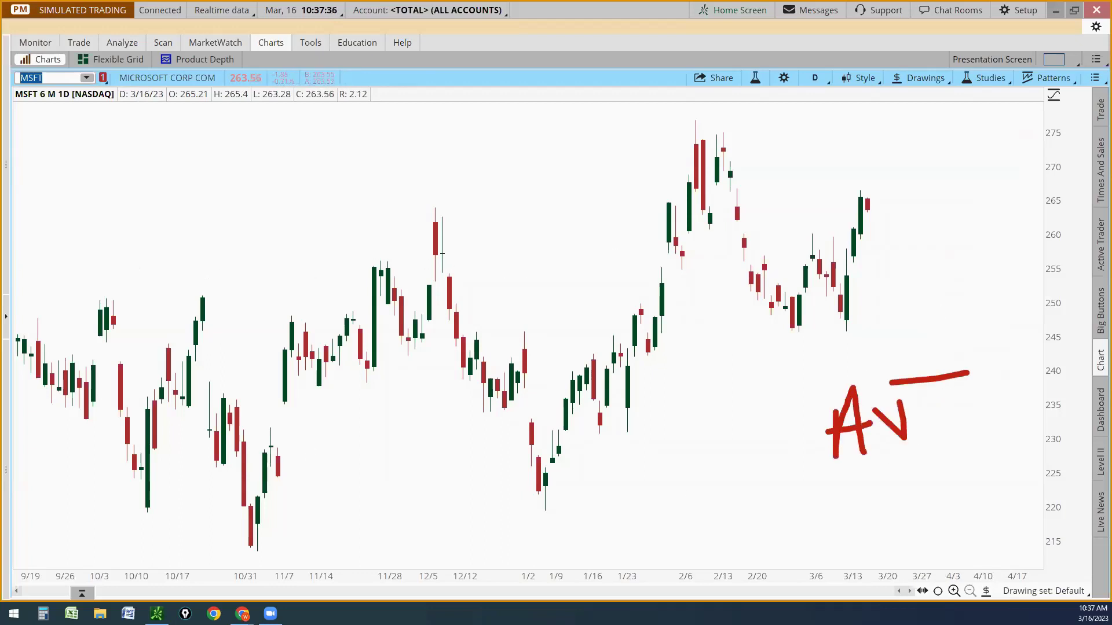
pyautogui.press('e')
pyautogui.moveTo(834, 451)
pyautogui.mouseDown()
pyautogui.moveTo(873, 390)
pyautogui.moveTo(880, 438)
pyautogui.moveTo(877, 414)
pyautogui.moveTo(905, 418)
pyautogui.moveTo(931, 370)
pyautogui.moveTo(949, 365)
pyautogui.moveTo(984, 391)
pyautogui.mouseUp()
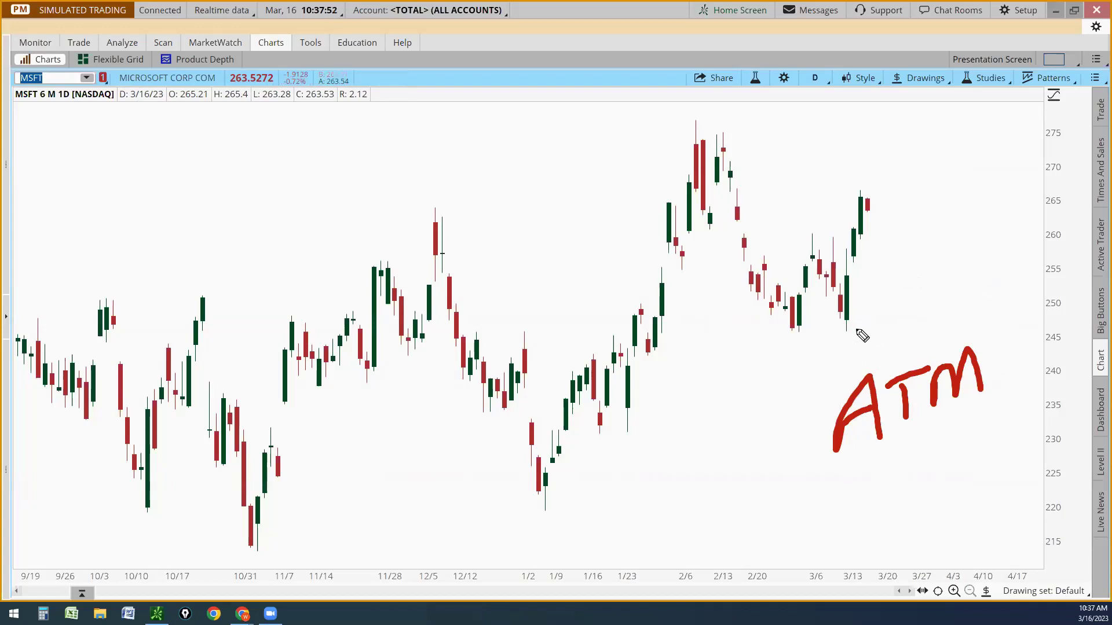
pyautogui.moveTo(791, 331); pyautogui.dragTo(1050, 324)
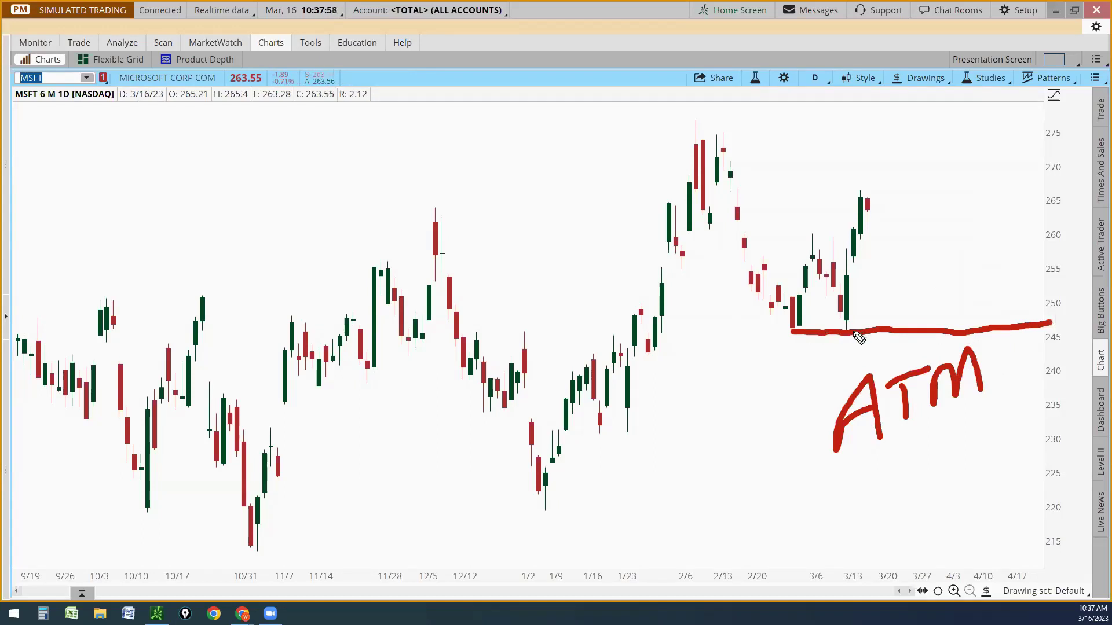
pyautogui.moveTo(1045, 331)
pyautogui.mouseDown()
pyautogui.moveTo(1063, 348)
pyautogui.moveTo(1049, 320)
pyautogui.mouseUp()
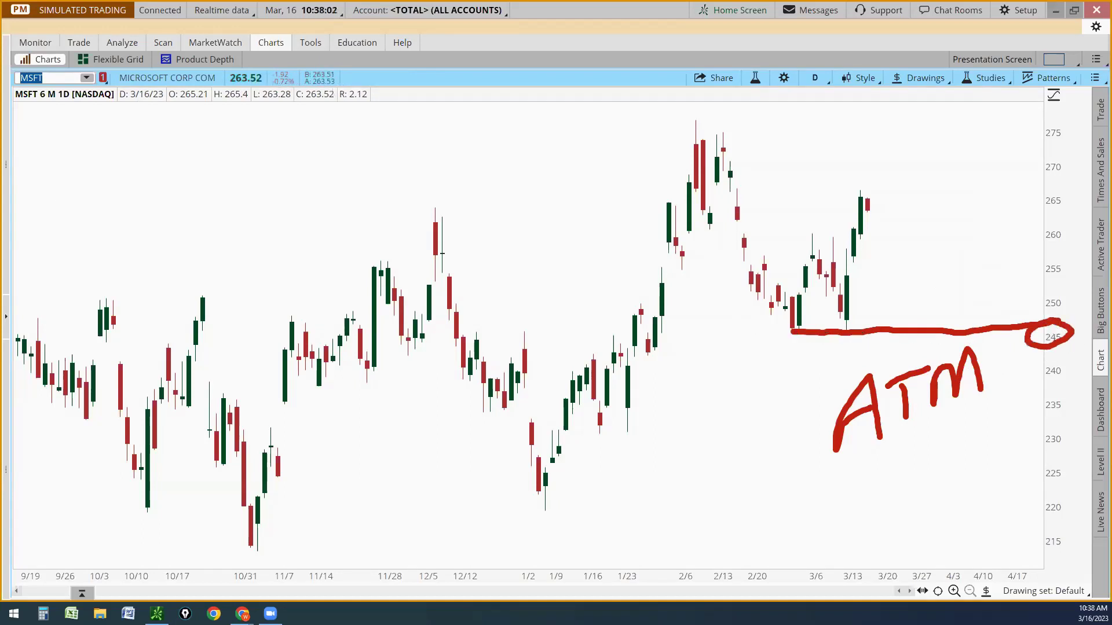
# Examine the MSFT option chain for 16 JUN 23 around the 245 strike and compare it with the price chart.
pyautogui.click(78, 43)
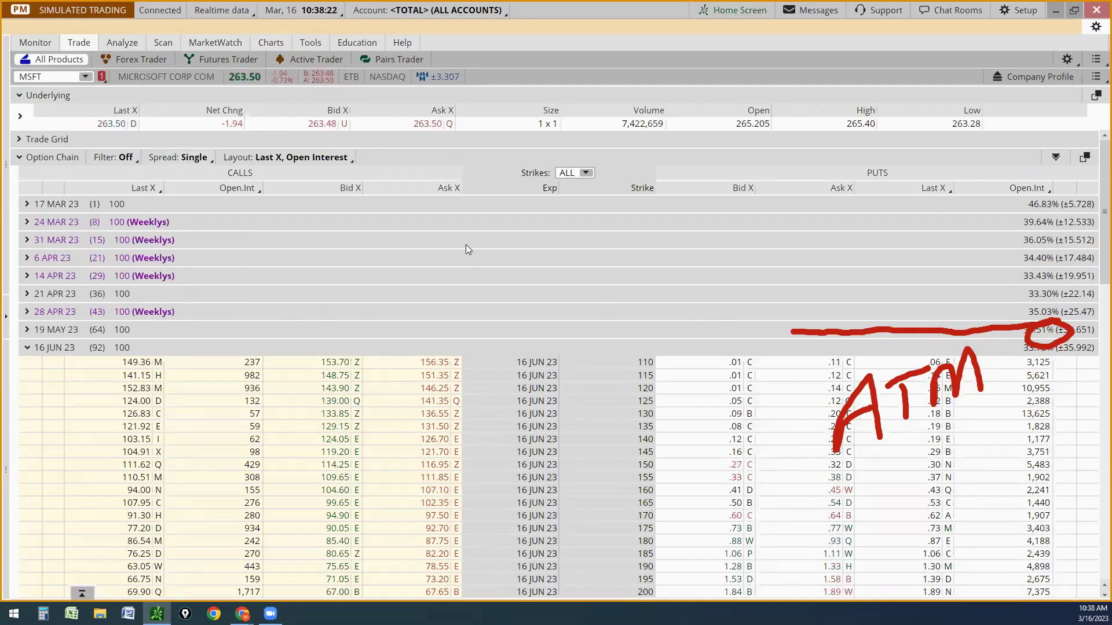
pyautogui.scroll(-5, 479, 240)
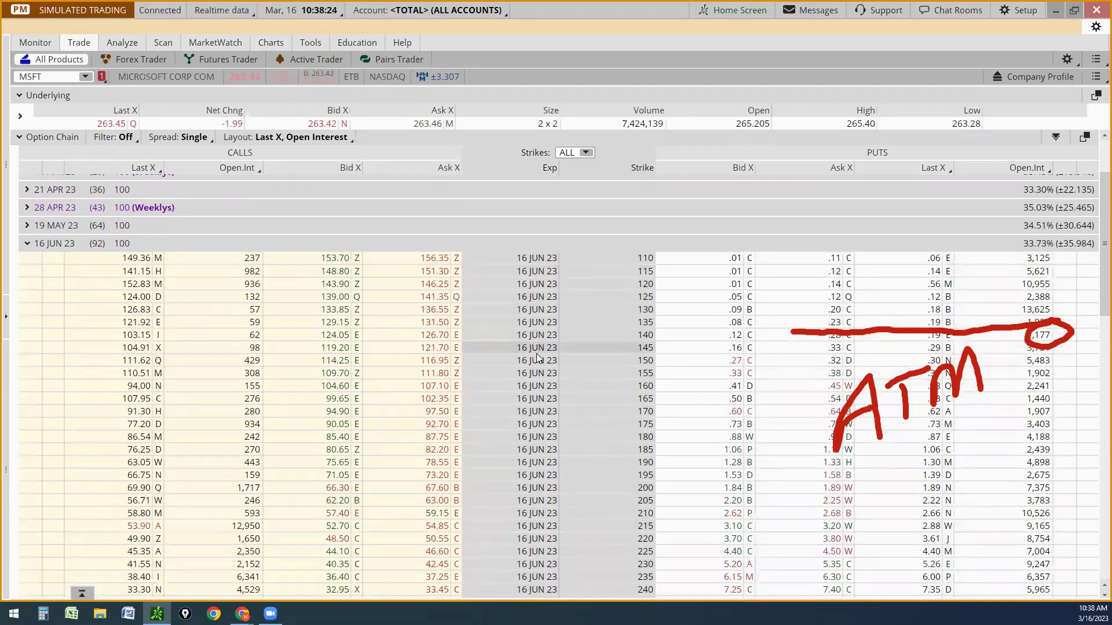
pyautogui.scroll(-4, 616, 395)
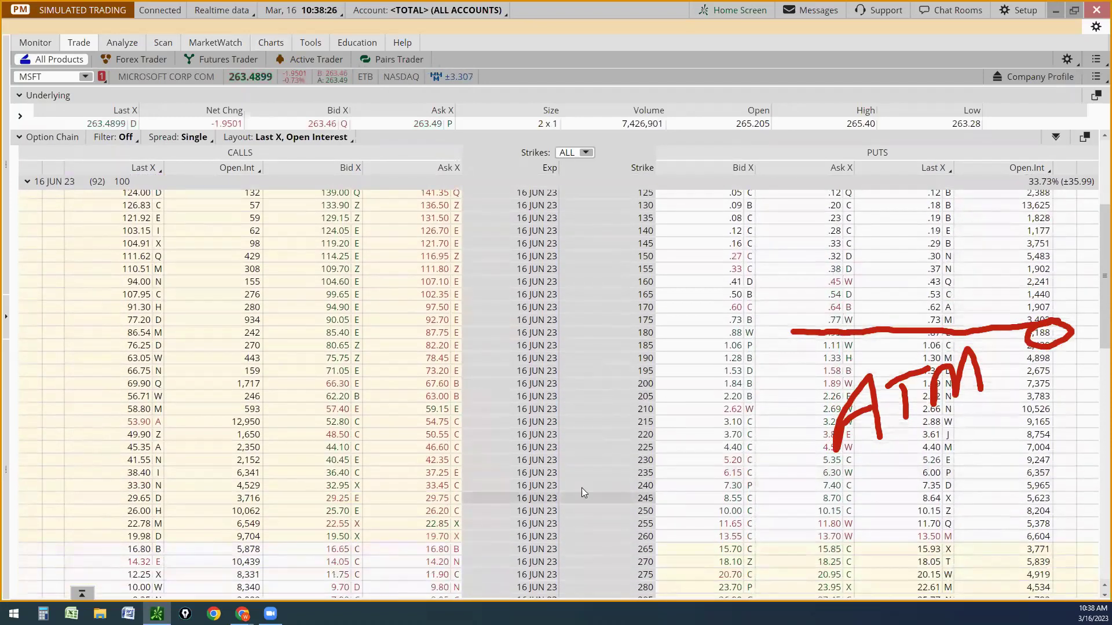
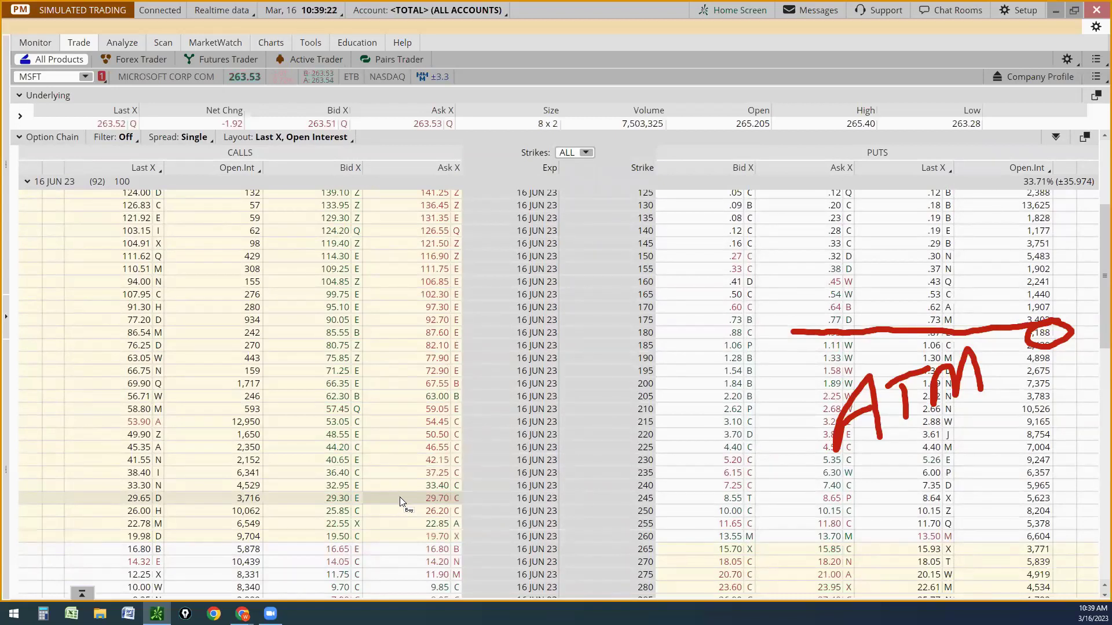
pyautogui.click(271, 43)
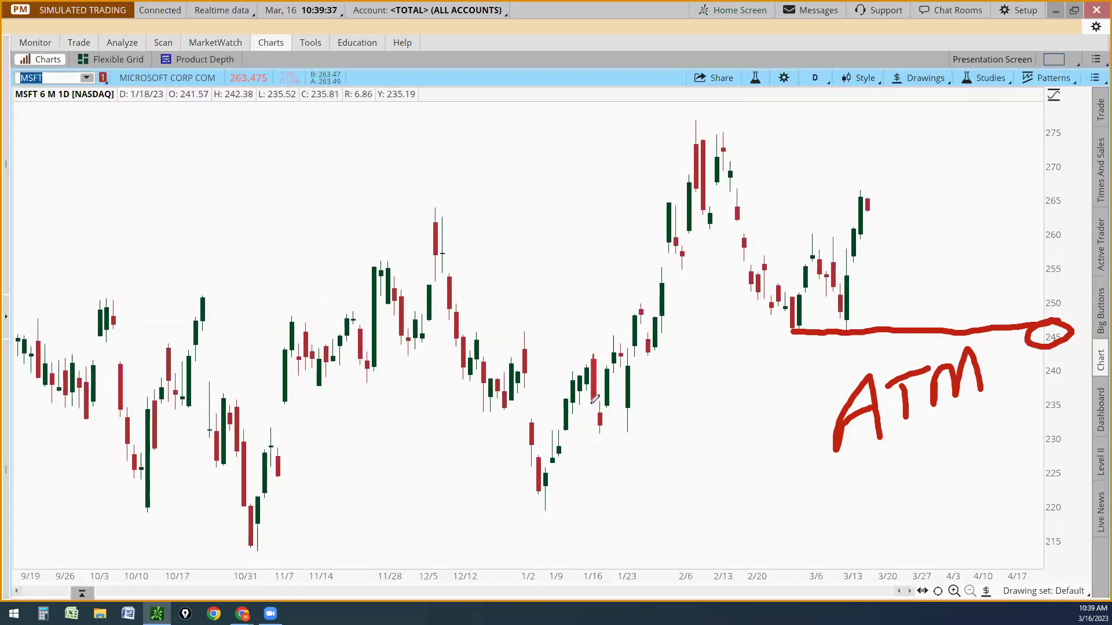
pyautogui.click(80, 43)
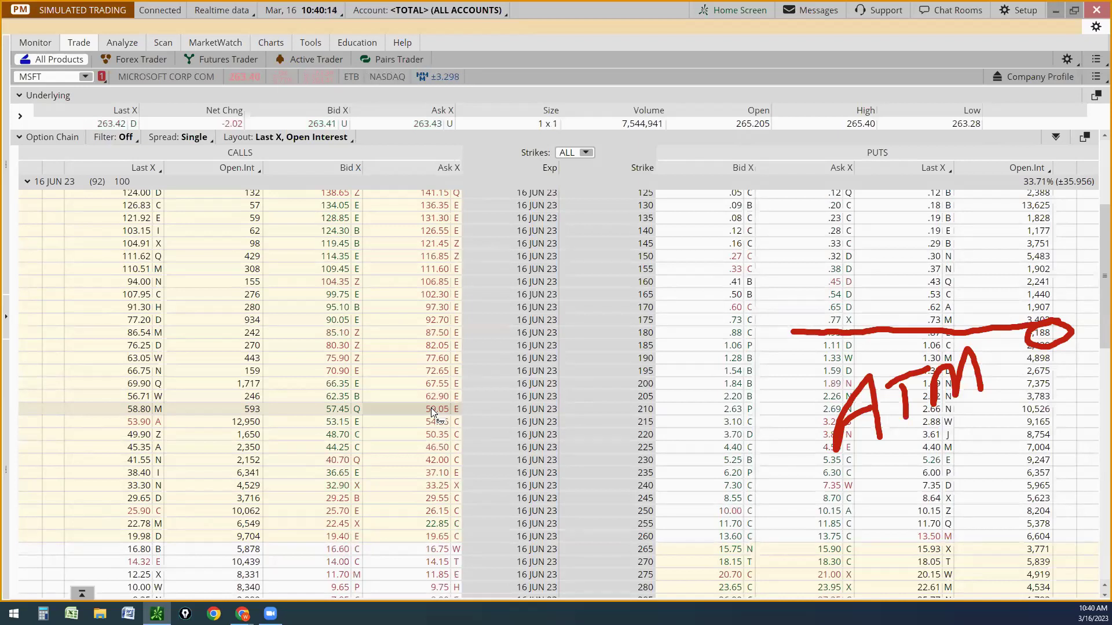
pyautogui.click(273, 41)
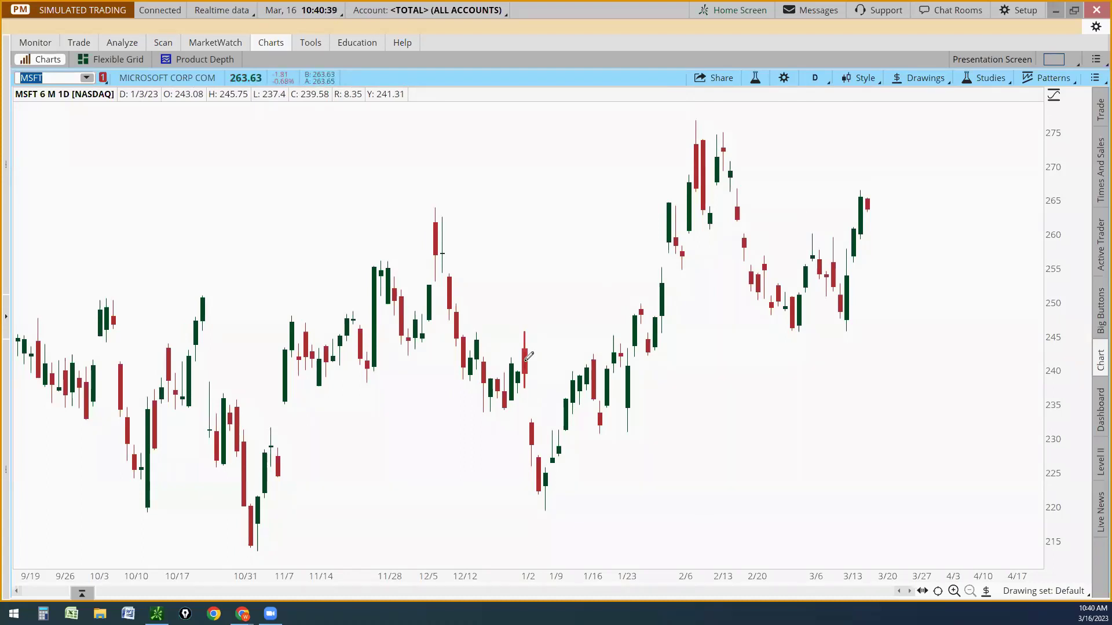
# Add a text note reading "Don't buy the dip instead... catch the wave" in the empty area below the latest candles.
pyautogui.click(920, 78)
pyautogui.moveTo(868, 186)
pyautogui.click(1042, 244)
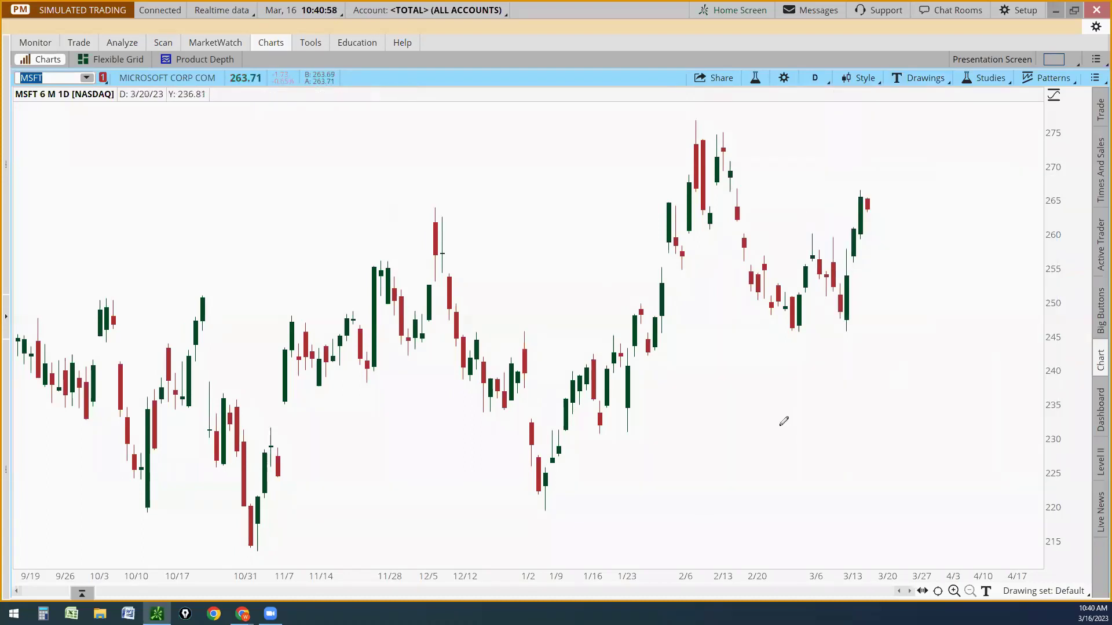
pyautogui.click(750, 403)
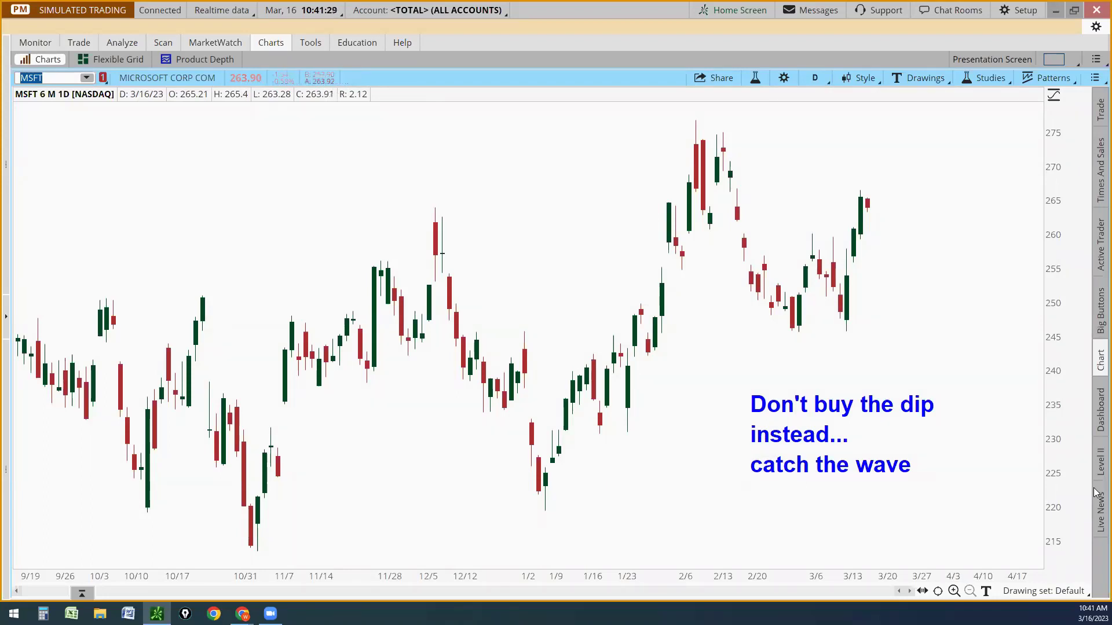
# Switch to the Right Side Investments site in Chrome and view the MSFT three-month daily chart with the R.I.P.E. Model zones.
pyautogui.click(1059, 14)
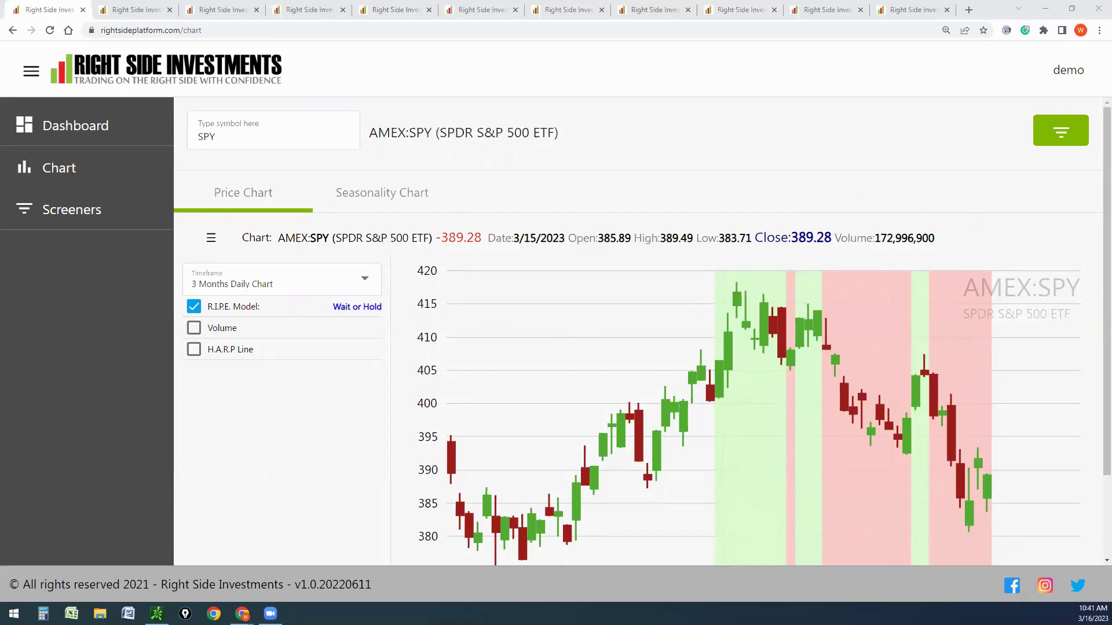
pyautogui.click(568, 17)
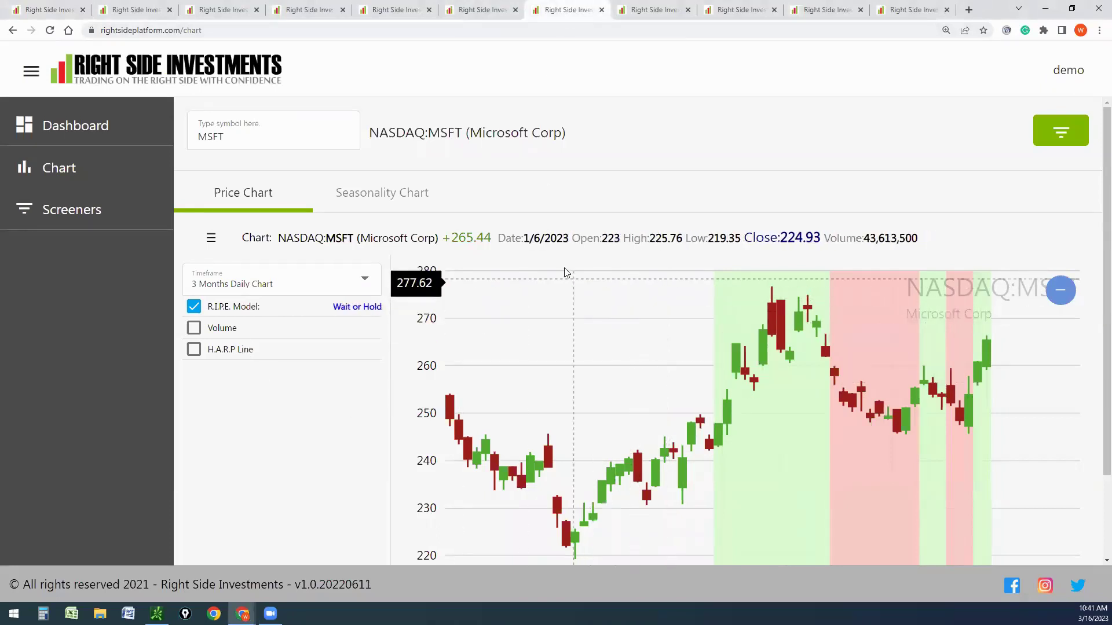
pyautogui.scroll(-2, 590, 385)
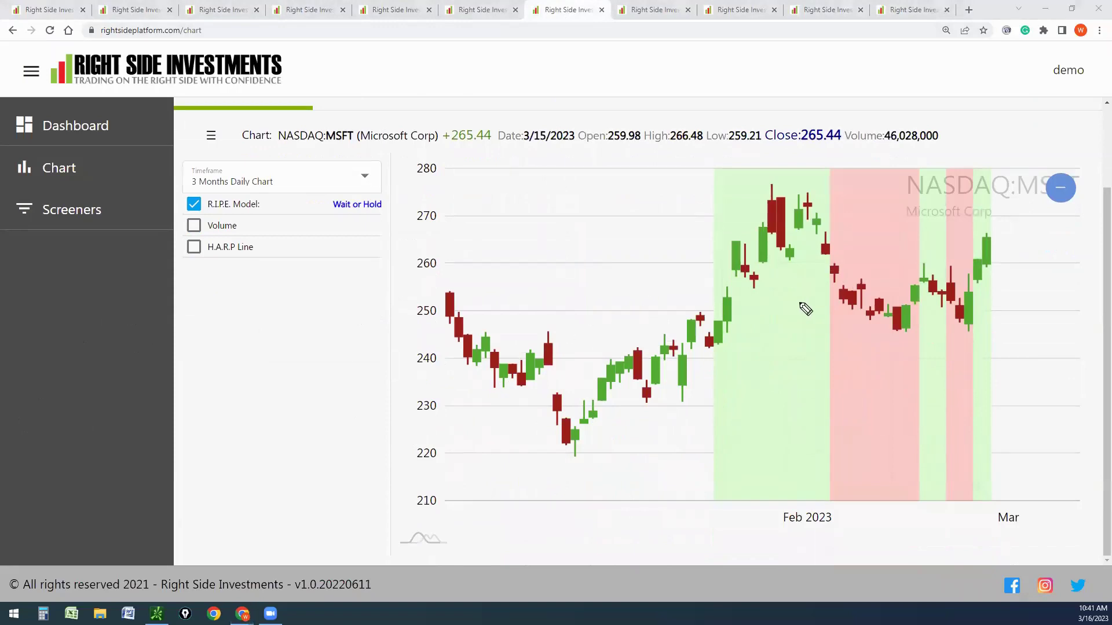
# Draw an arrow in the first green zone and an upward arrow in the wide red zone of the MSFT chart.
pyautogui.moveTo(710, 449)
pyautogui.mouseDown()
pyautogui.moveTo(766, 419)
pyautogui.moveTo(765, 447)
pyautogui.mouseUp()
pyautogui.moveTo(881, 404)
pyautogui.mouseDown()
pyautogui.moveTo(891, 442)
pyautogui.moveTo(878, 422)
pyautogui.moveTo(870, 432)
pyautogui.mouseUp()
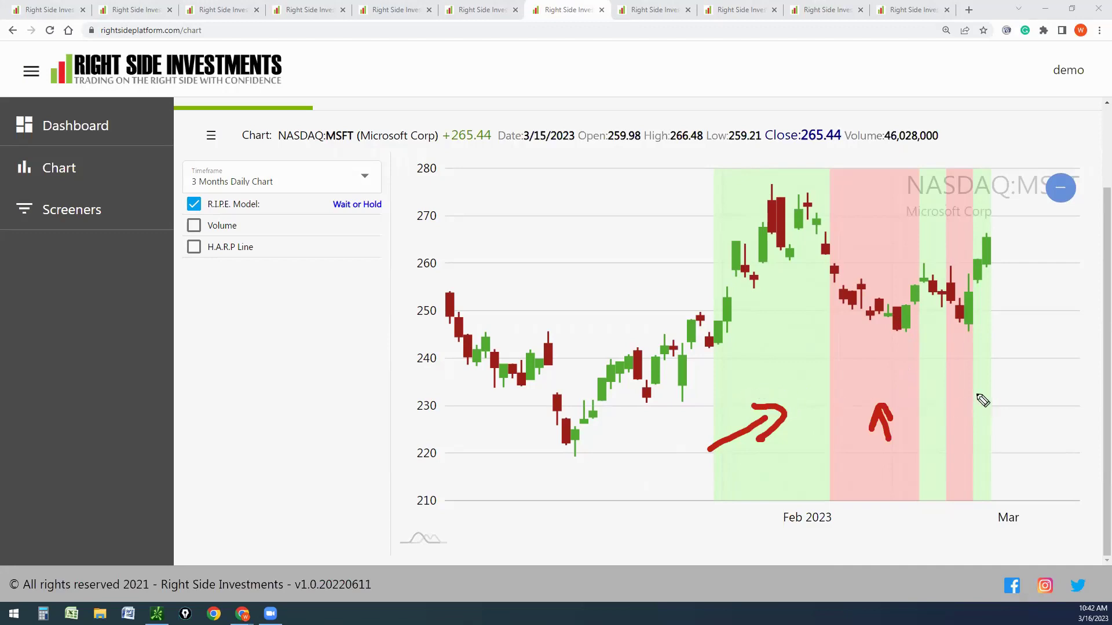
# Draw an arrow pointing at the latest green zone of the MSFT chart.
pyautogui.moveTo(1048, 331)
pyautogui.mouseDown()
pyautogui.moveTo(982, 364)
pyautogui.moveTo(1008, 359)
pyautogui.mouseUp()
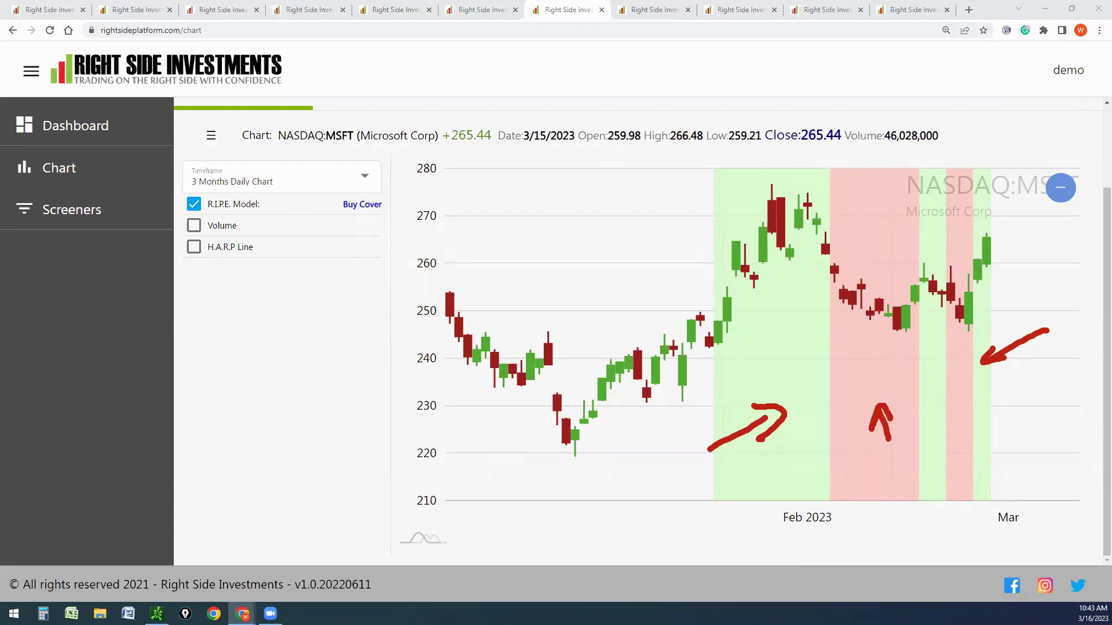
# Switch to the RIPE Model Terminology and Description slide in Google Slides, read through the signal terms, and return to the MSFT chart.
pyautogui.click(242, 614)
pyautogui.doubleClick(312, 88)
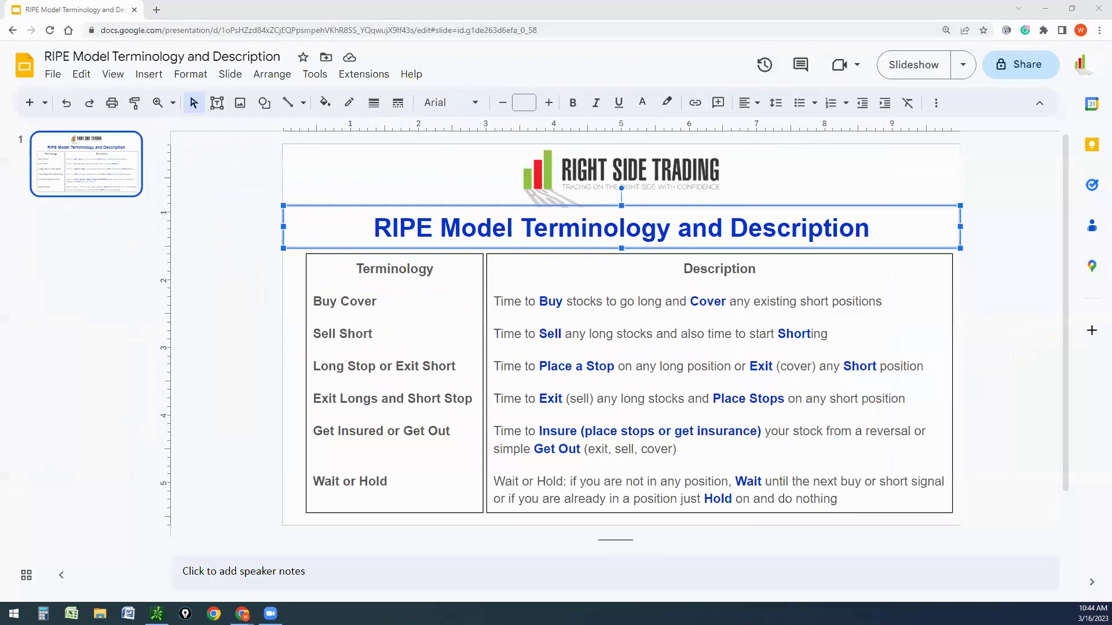
pyautogui.click(301, 294)
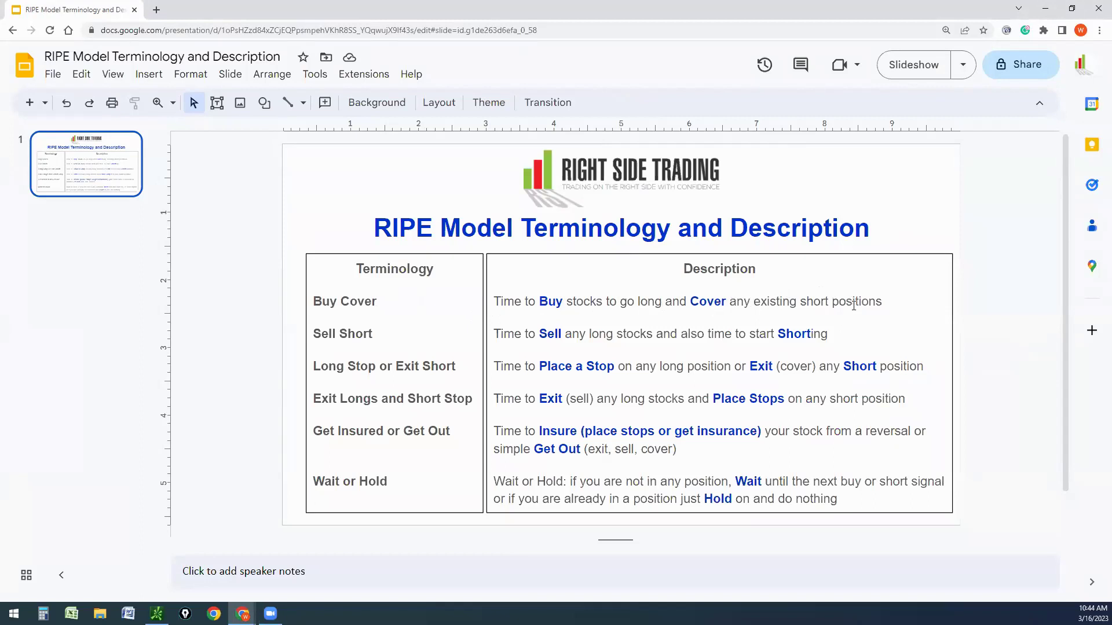
pyautogui.moveTo(323, 366); pyautogui.dragTo(415, 368)
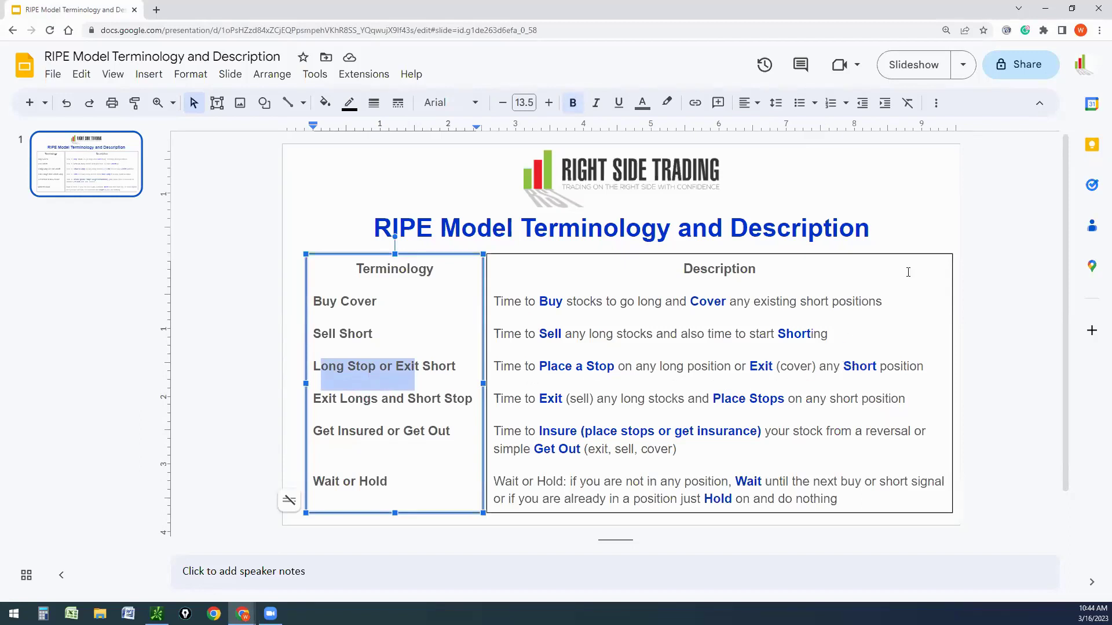
pyautogui.click(1046, 9)
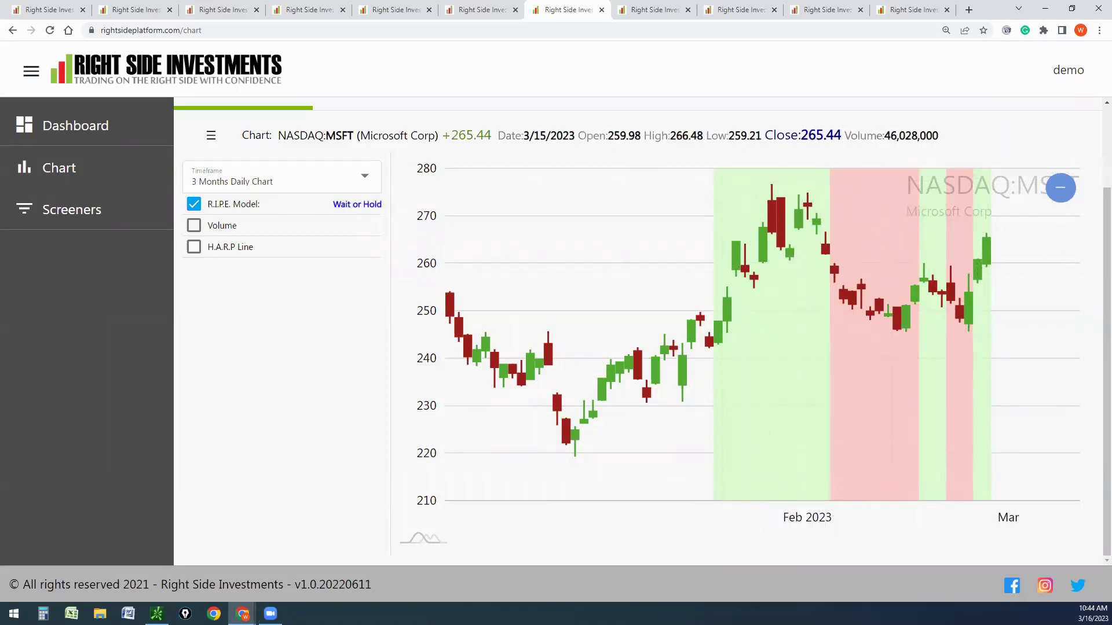
# Mark the February highs on the MSFT chart, show the H.A.R.P Line channel, and clear the mark.
pyautogui.moveTo(766, 184); pyautogui.dragTo(823, 190)
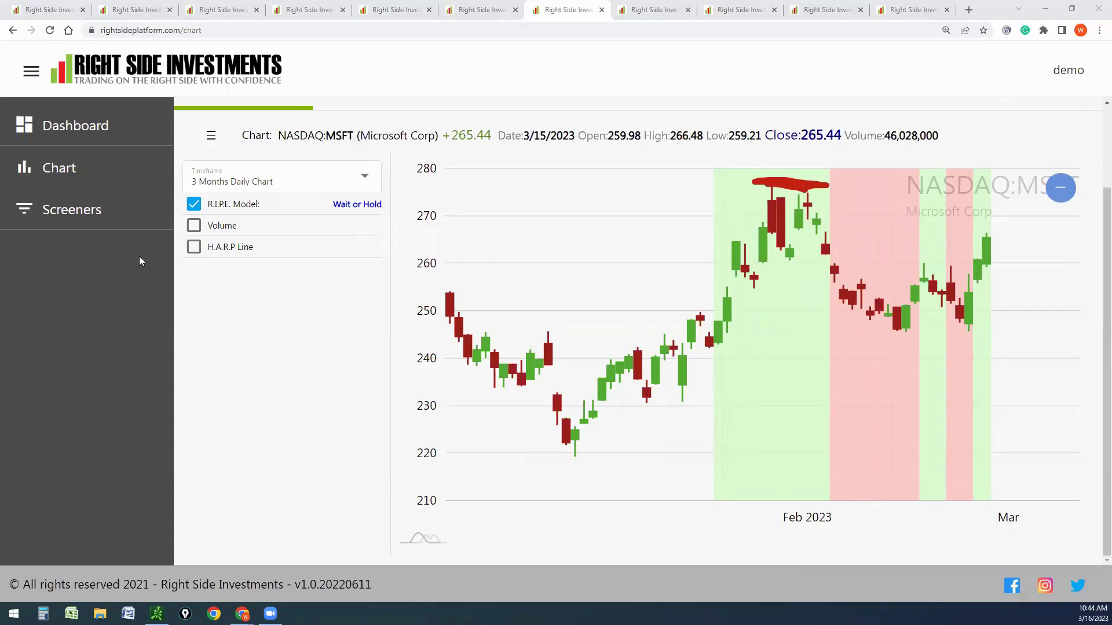
pyautogui.click(196, 249)
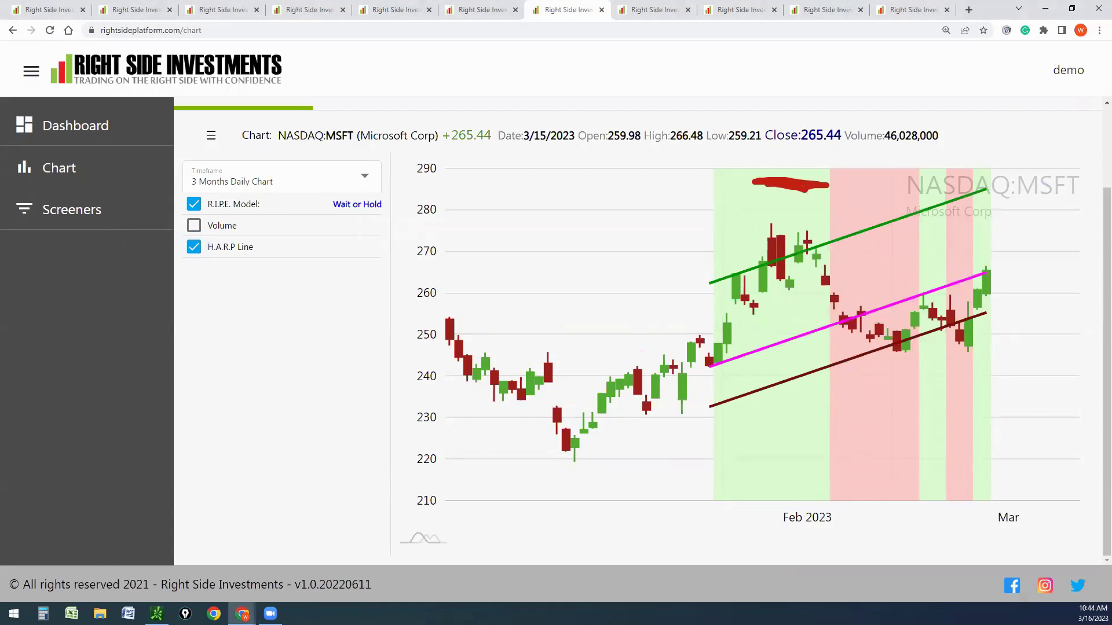
pyautogui.press('Escape')
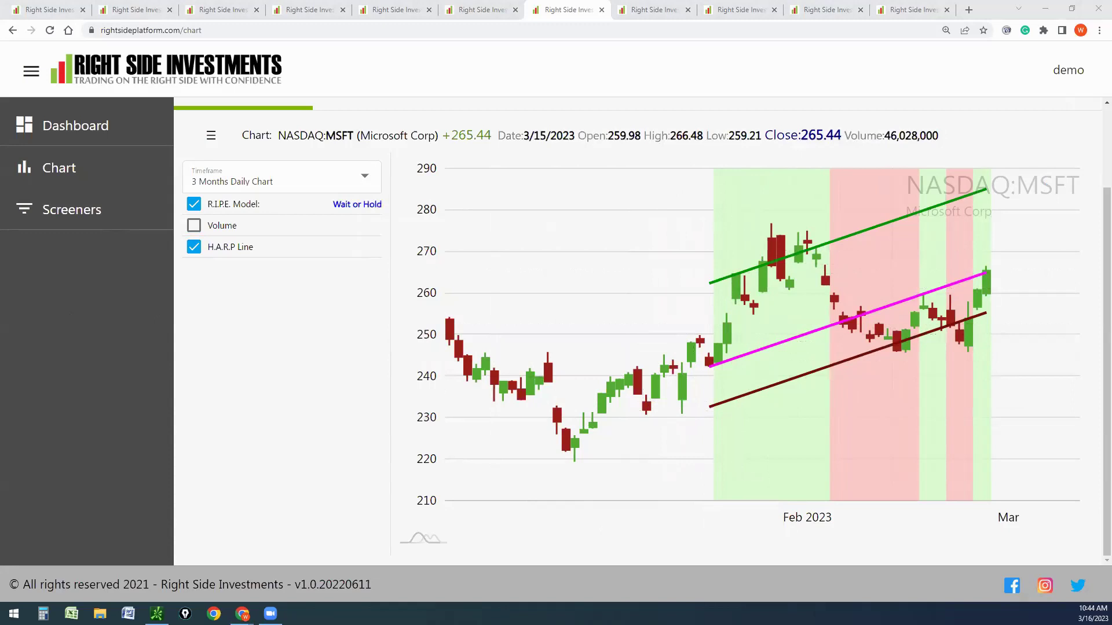
# Trace the price wave on the MSFT chart, extend a horizontal line from the February peak labelled 275, and clear the drawings.
pyautogui.moveTo(677, 415)
pyautogui.mouseDown()
pyautogui.moveTo(777, 245)
pyautogui.moveTo(919, 342)
pyautogui.moveTo(960, 327)
pyautogui.moveTo(987, 270)
pyautogui.mouseUp()
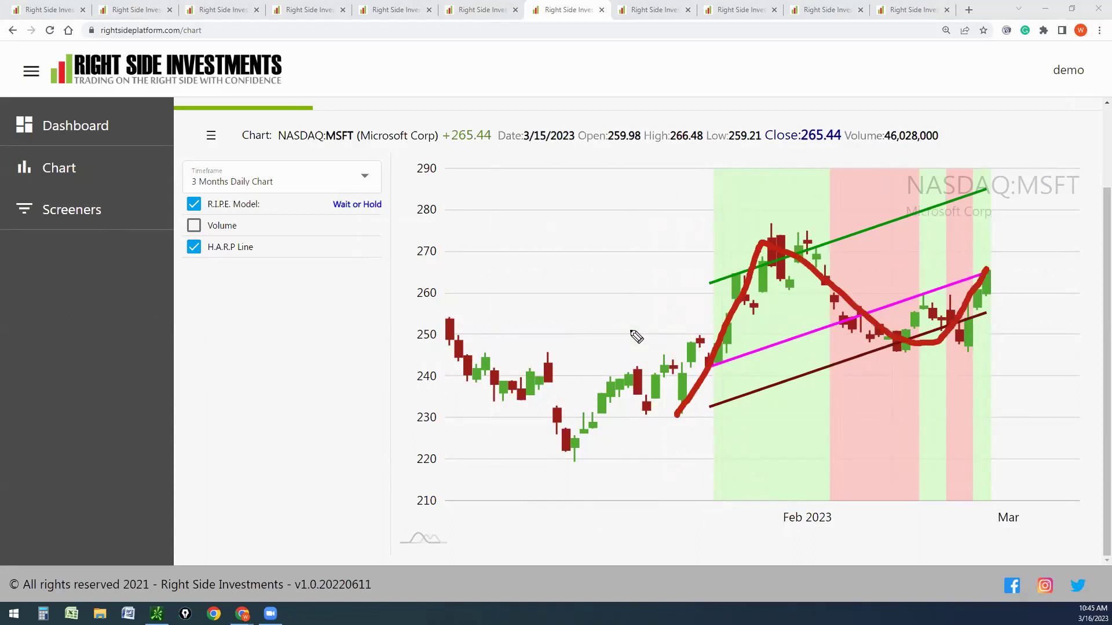
pyautogui.moveTo(768, 227)
pyautogui.mouseDown()
pyautogui.moveTo(888, 234)
pyautogui.moveTo(1011, 222)
pyautogui.mouseUp()
pyautogui.moveTo(1024, 222)
pyautogui.mouseDown()
pyautogui.moveTo(1060, 236)
pyautogui.moveTo(1076, 217)
pyautogui.moveTo(1070, 236)
pyautogui.moveTo(1085, 225)
pyautogui.moveTo(1081, 239)
pyautogui.mouseUp()
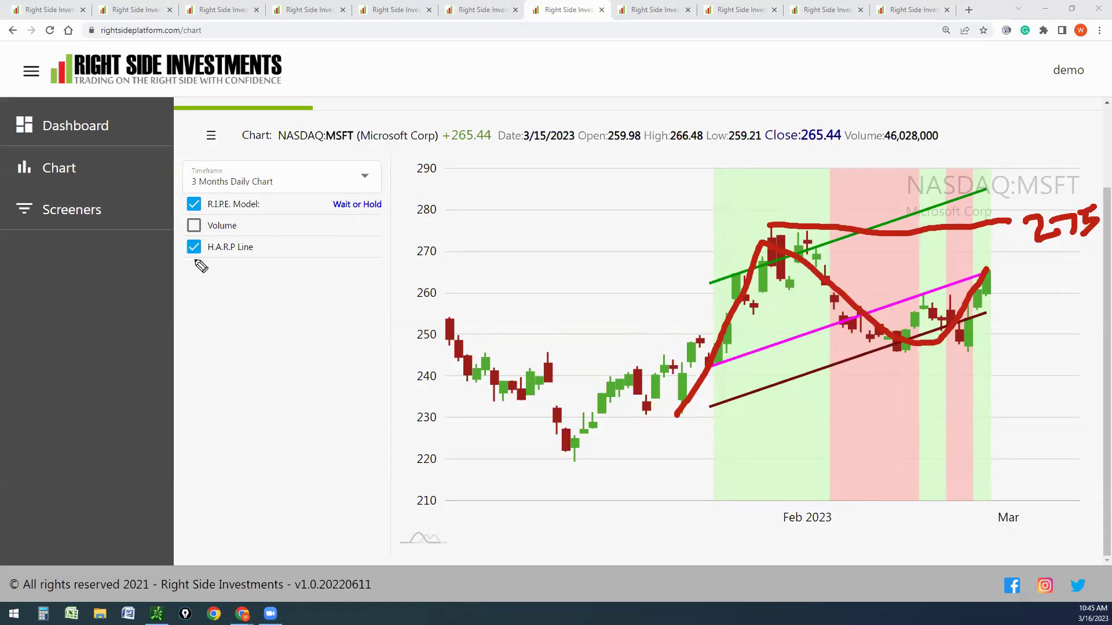
pyautogui.moveTo(1006, 170); pyautogui.dragTo(992, 186)
pyautogui.press('Escape')
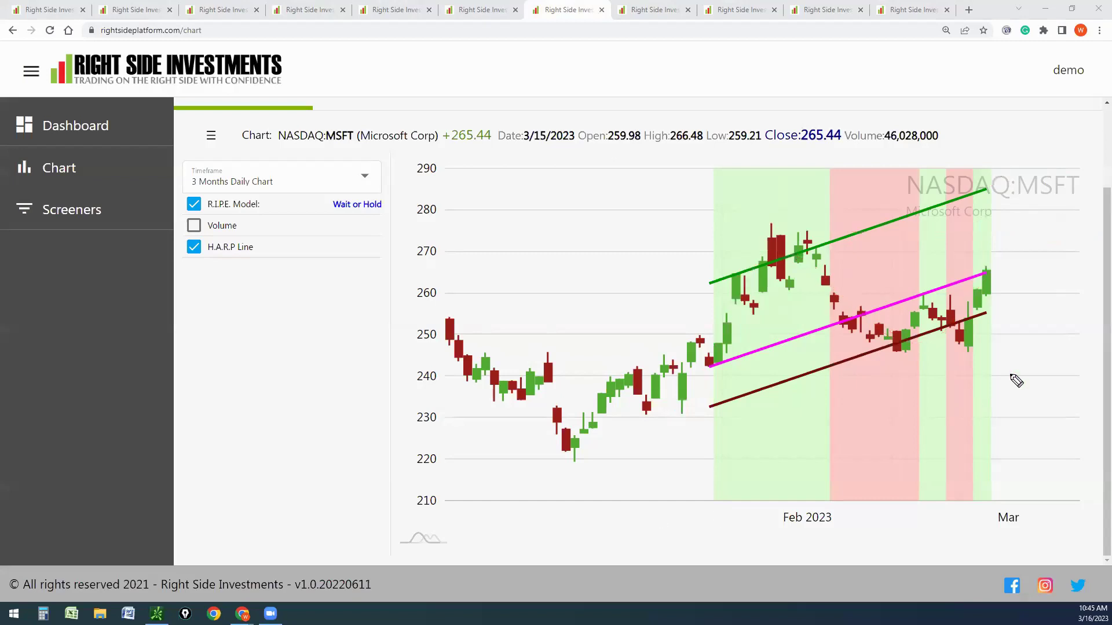
# Handwrite price targets for the February peak and the upper channel line (286), extend the lower channel line backward, and clear the drawings.
pyautogui.moveTo(772, 224); pyautogui.dragTo(832, 224)
pyautogui.moveTo(991, 223)
pyautogui.mouseDown()
pyautogui.moveTo(1034, 230)
pyautogui.moveTo(1025, 235)
pyautogui.mouseUp()
pyautogui.moveTo(993, 180)
pyautogui.mouseDown()
pyautogui.moveTo(1008, 194)
pyautogui.moveTo(1072, 184)
pyautogui.mouseUp()
pyautogui.moveTo(1011, 220); pyautogui.dragTo(1038, 216)
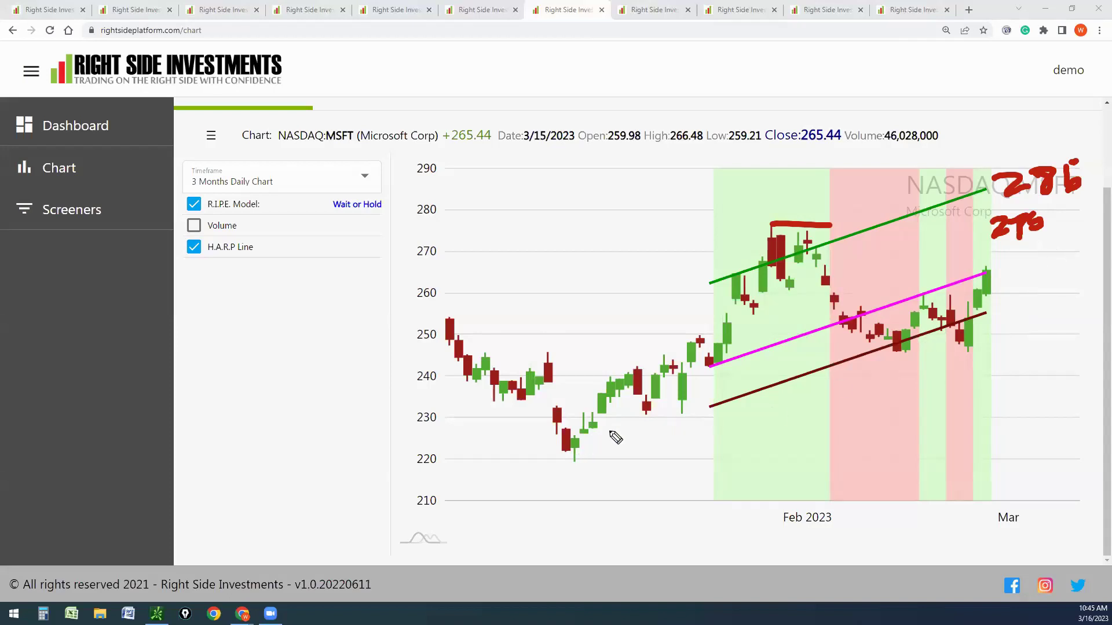
pyautogui.moveTo(729, 402); pyautogui.dragTo(624, 432)
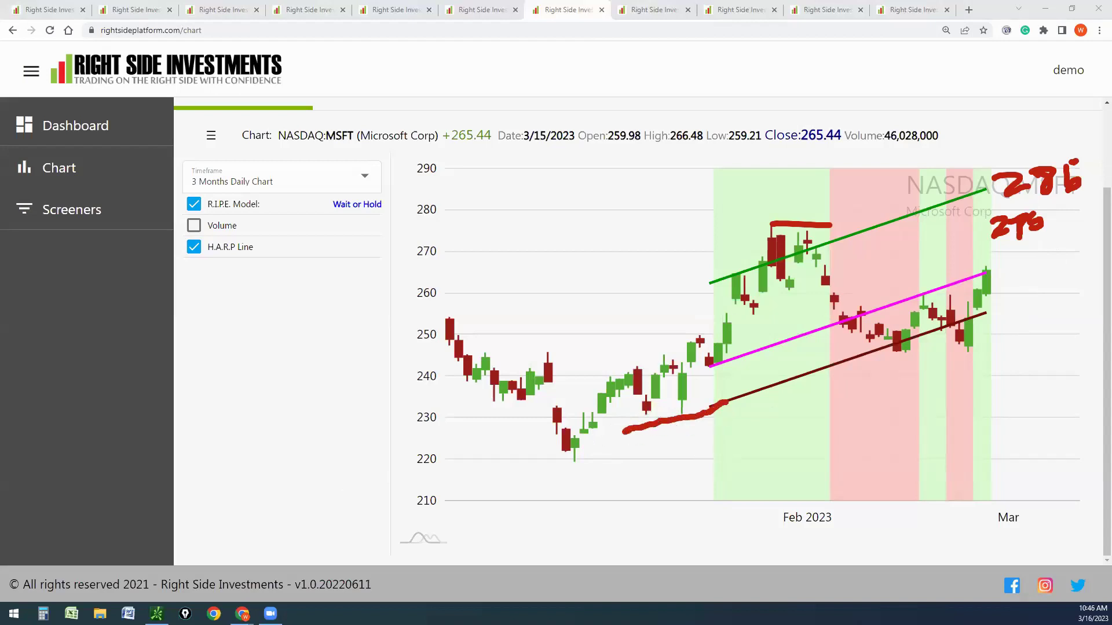
pyautogui.press('e')
# Mark the January low, February high, March low and the upper channel line's end on the MSFT chart, and clear the marks.
pyautogui.moveTo(646, 401); pyautogui.dragTo(645, 422)
pyautogui.moveTo(778, 231); pyautogui.dragTo(777, 216)
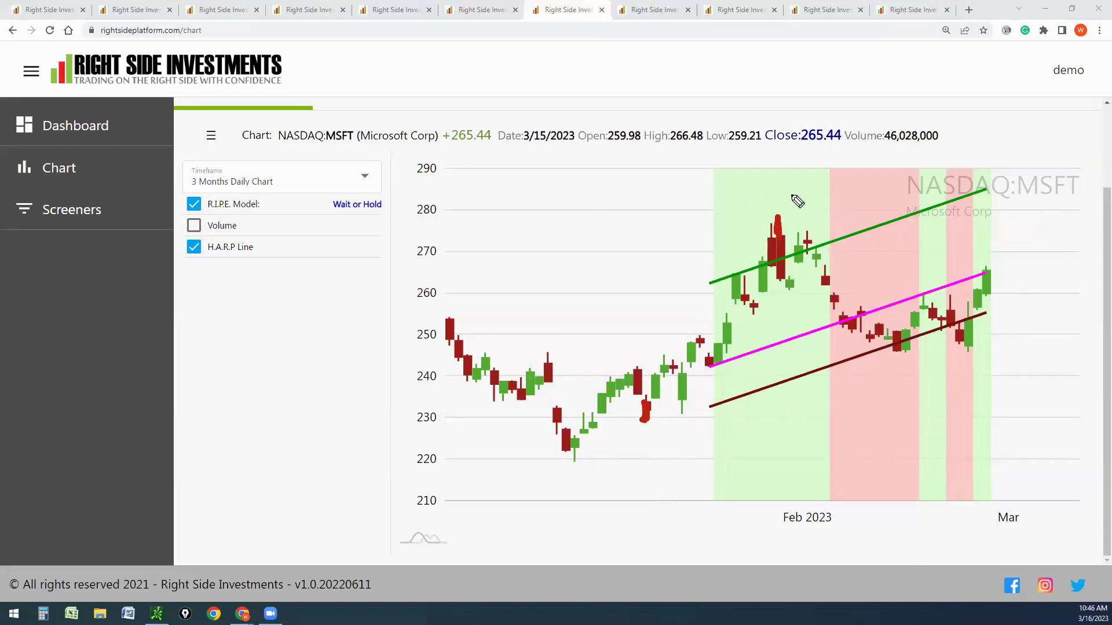
pyautogui.moveTo(786, 195); pyautogui.dragTo(776, 225)
pyautogui.moveTo(962, 336); pyautogui.dragTo(965, 356)
pyautogui.moveTo(984, 187); pyautogui.dragTo(1019, 186)
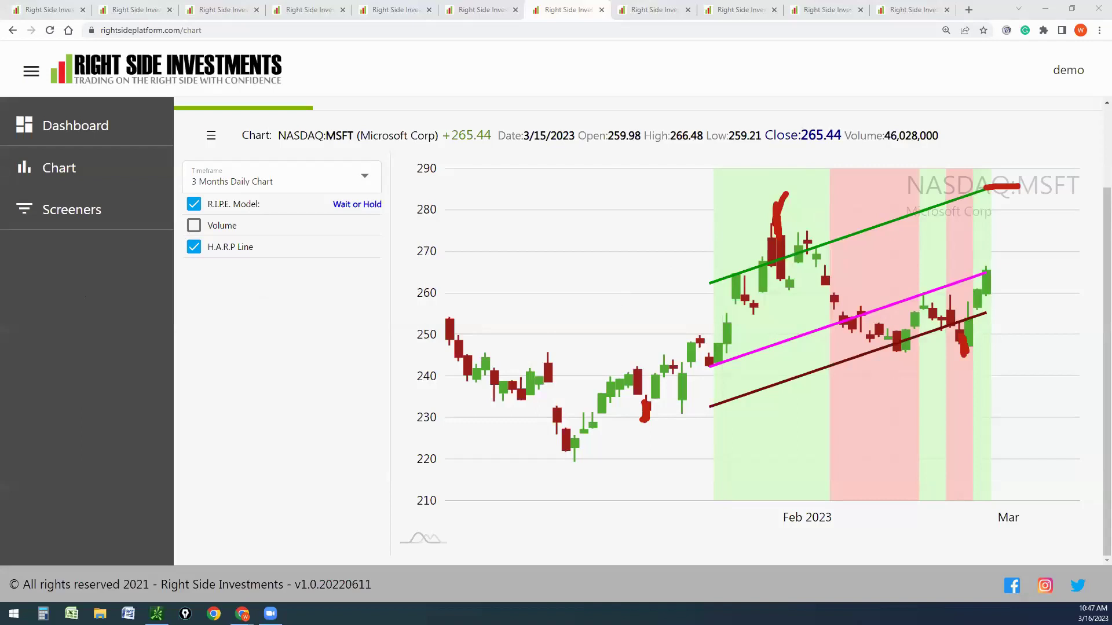
pyautogui.press('Escape')
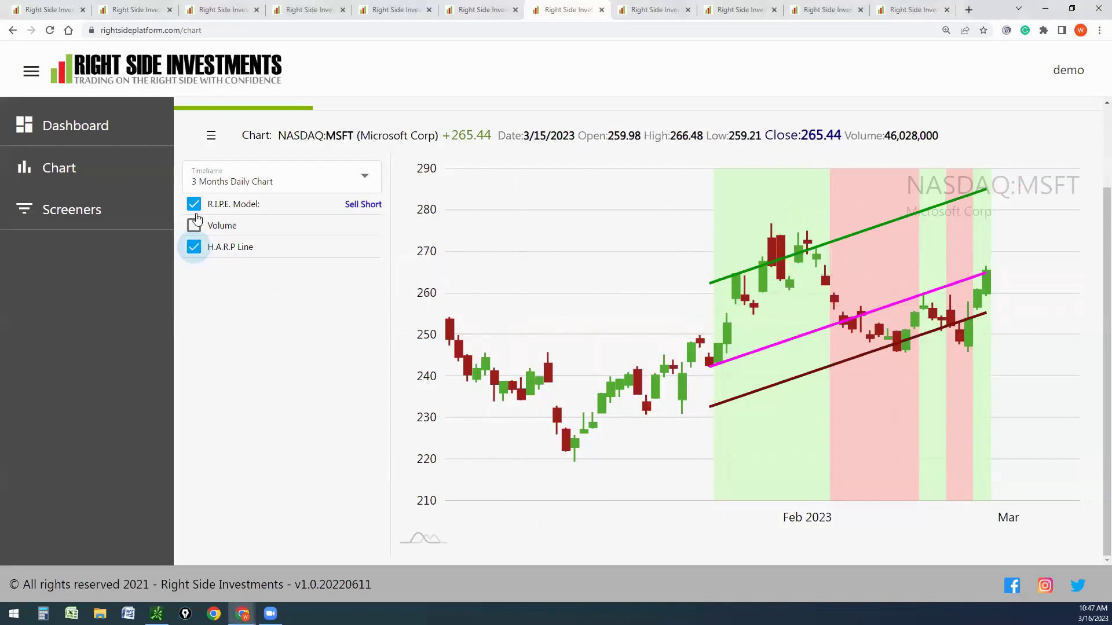
# Hide the H.A.R.P Line and open the seasonality chart for MSFT.
pyautogui.click(194, 248)
pyautogui.scroll(2, 388, 265)
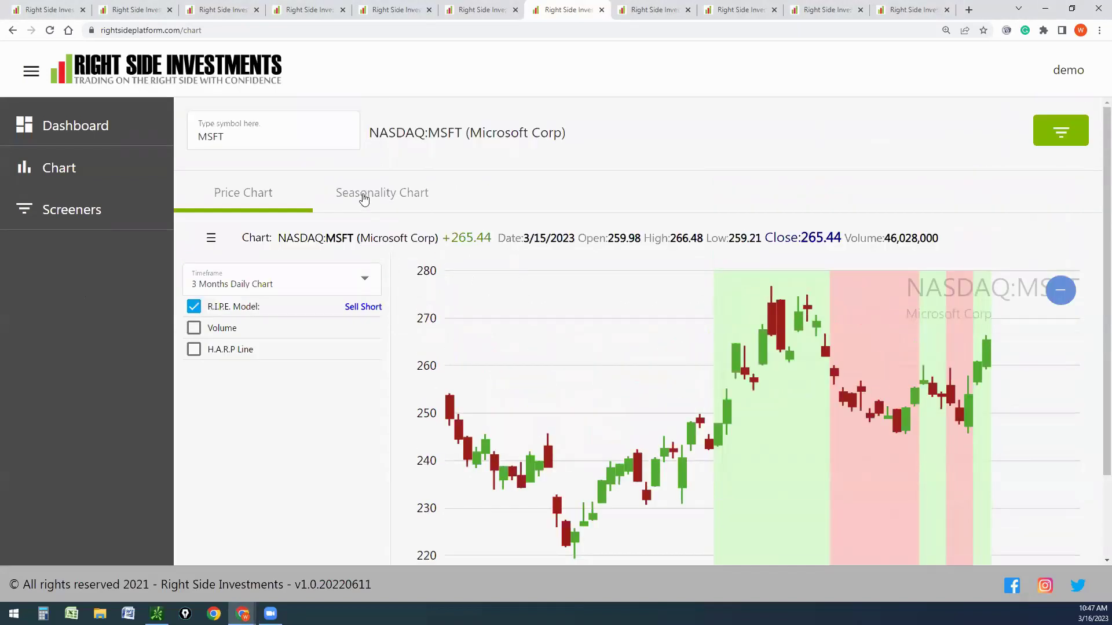
pyautogui.click(396, 207)
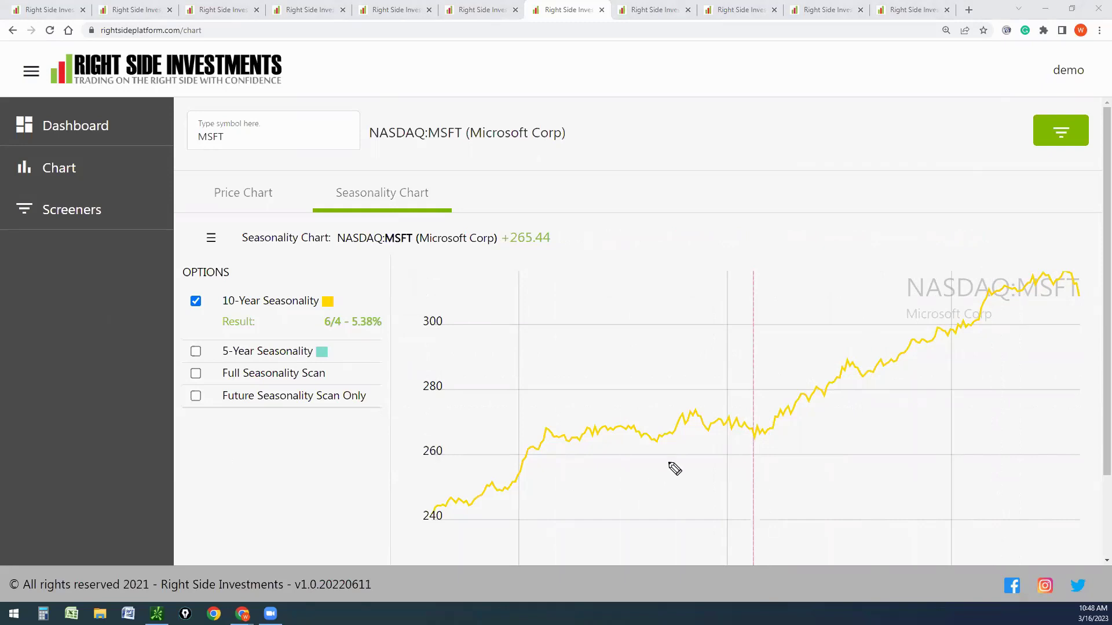
# Trace the 10-year seasonality line's decline into mid-March and its climb past July, mark the March low, and clear the drawings.
pyautogui.moveTo(691, 406); pyautogui.dragTo(774, 442)
pyautogui.click(752, 440)
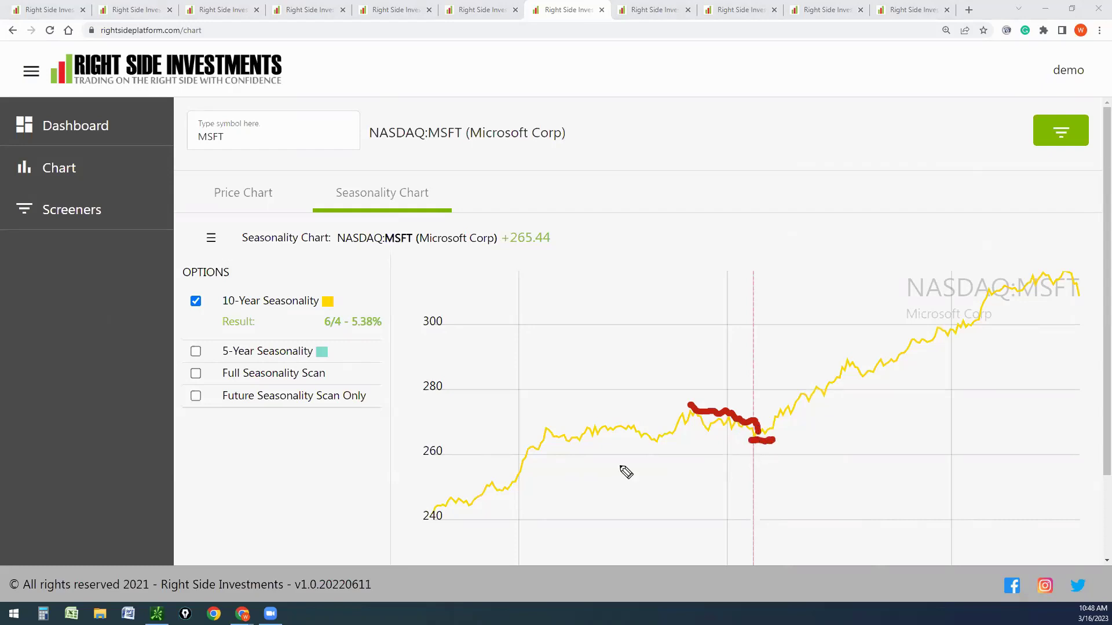
pyautogui.press('Escape')
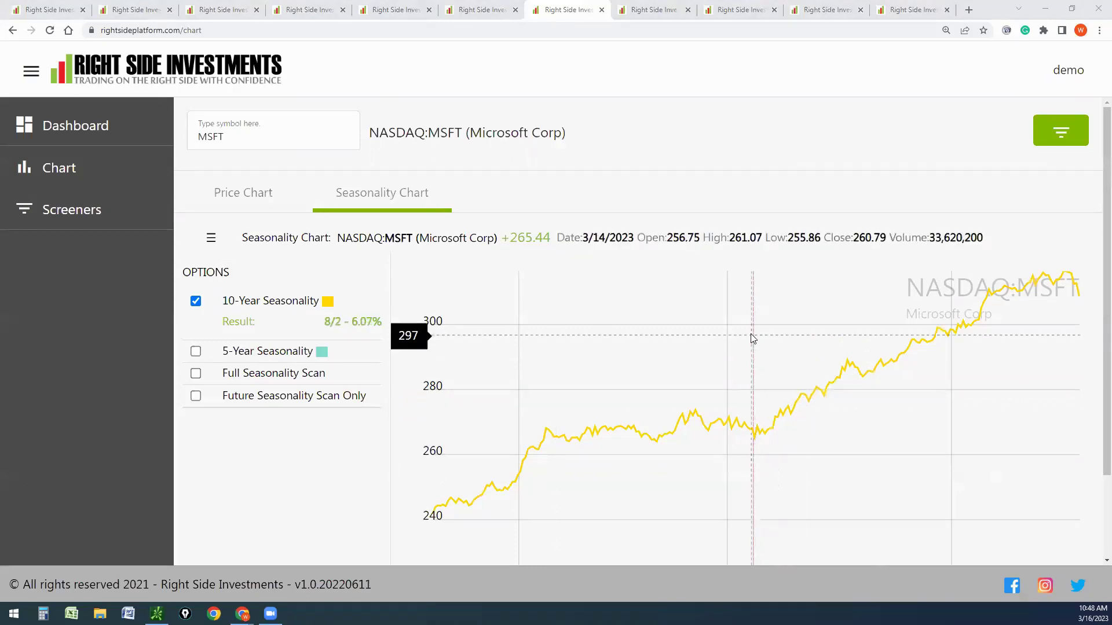
pyautogui.scroll(-2, 753, 330)
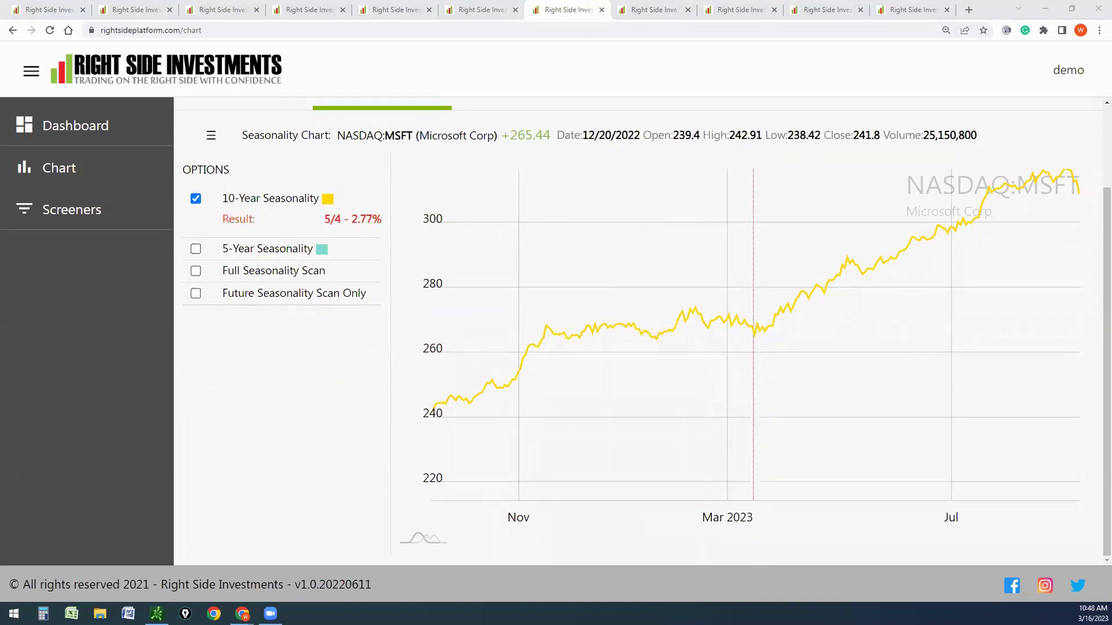
pyautogui.moveTo(752, 341); pyautogui.dragTo(996, 212)
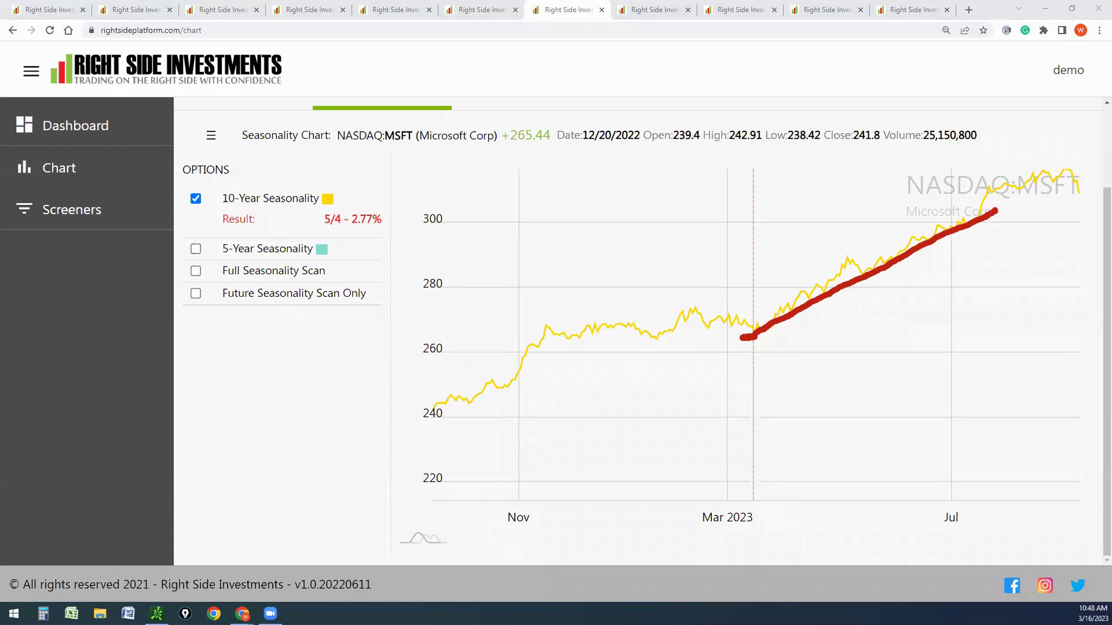
pyautogui.press('e')
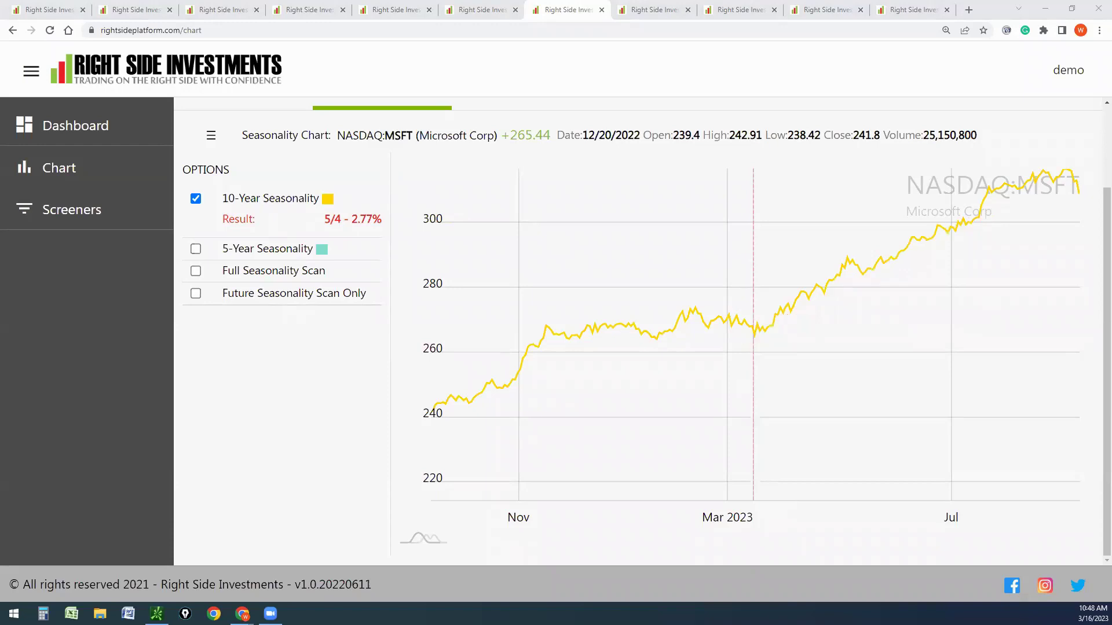
pyautogui.moveTo(739, 342); pyautogui.dragTo(763, 338)
pyautogui.press('e')
# Show only the Future Seasonality Scan by hiding the 10-year line, and mark the 10/0 5.43% result in the green band.
pyautogui.click(196, 293)
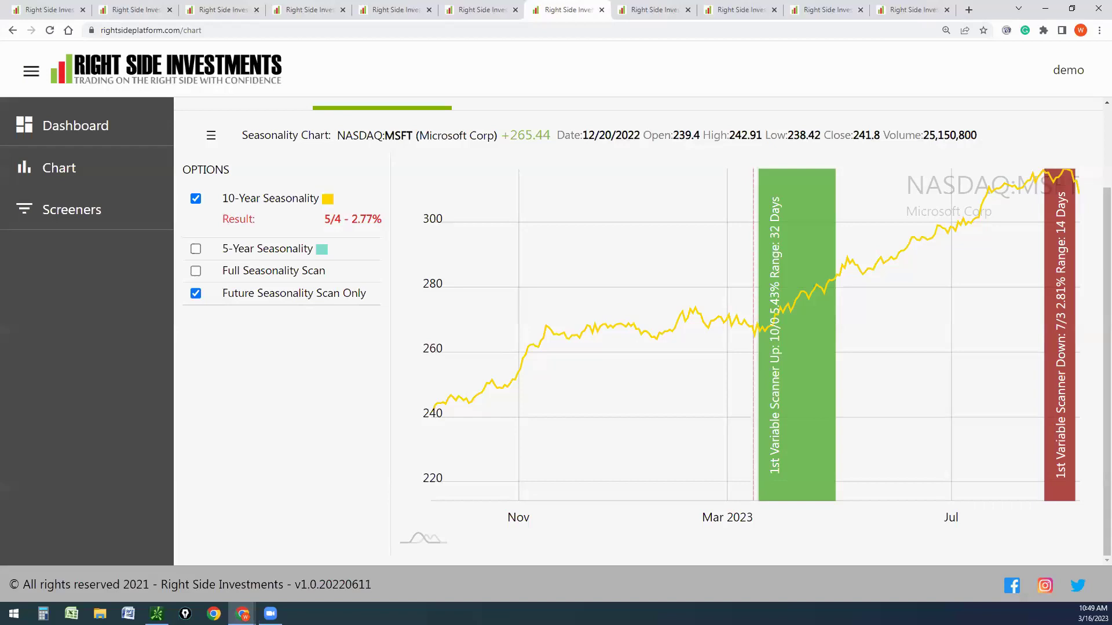
pyautogui.click(199, 198)
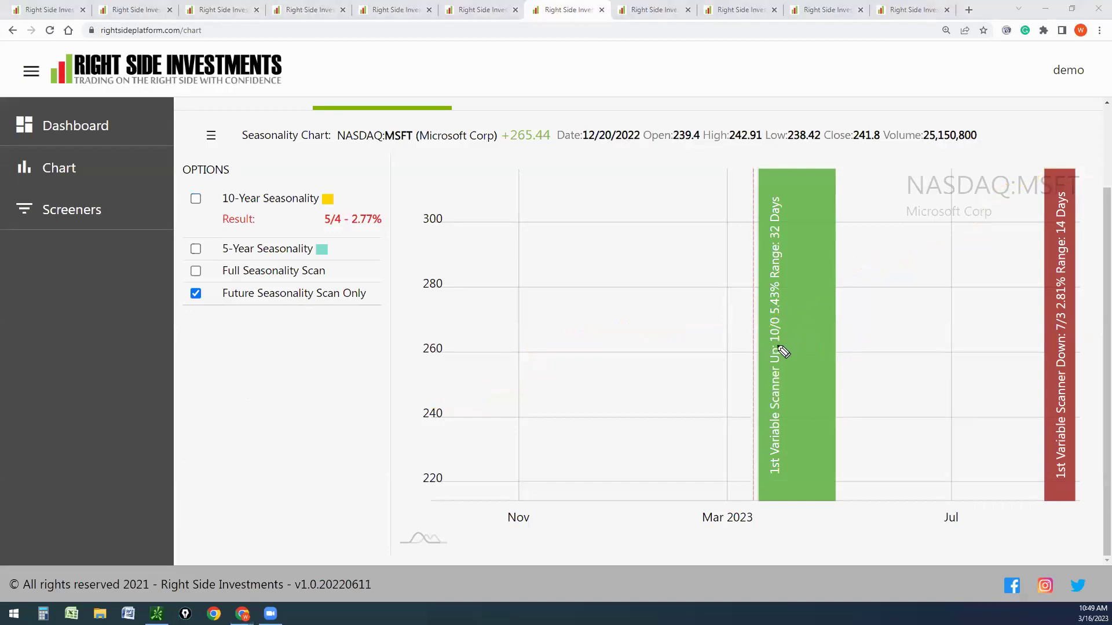
pyautogui.moveTo(786, 350); pyautogui.dragTo(789, 319)
pyautogui.moveTo(789, 284); pyautogui.dragTo(786, 319)
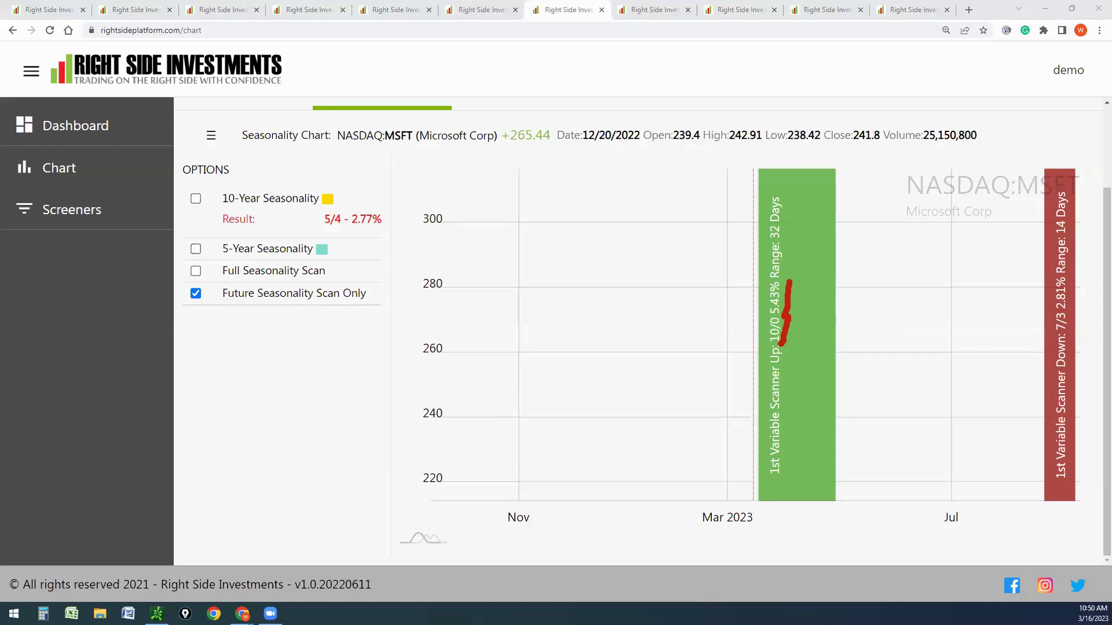
# Return MSFT to its price chart and switch to the open CAG (Conagra Foods) chart.
pyautogui.scroll(2, 253, 199)
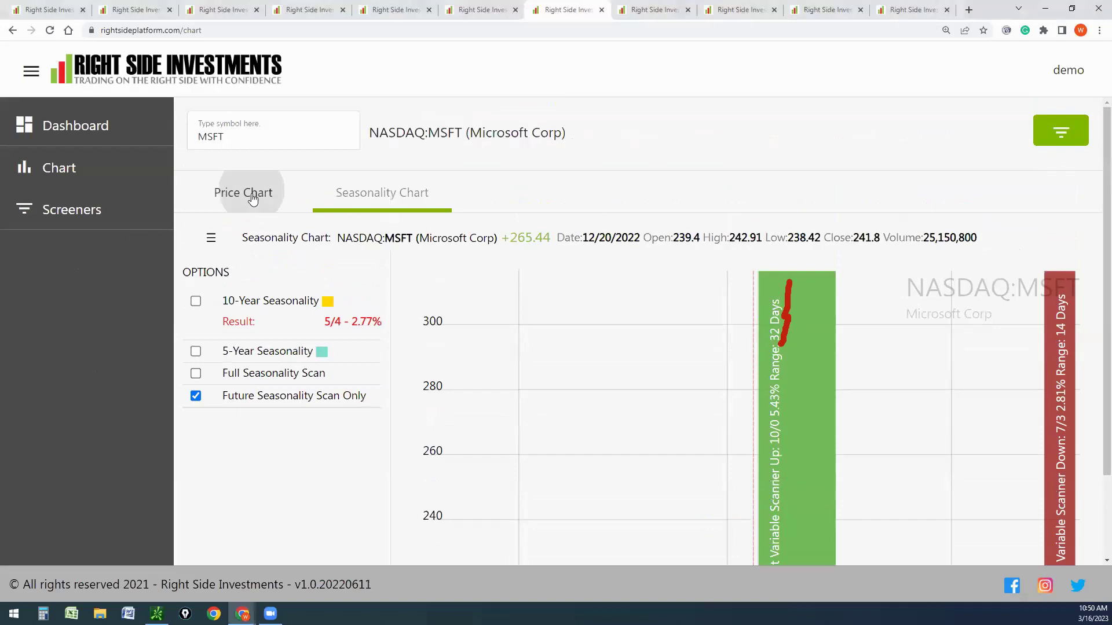
pyautogui.click(253, 198)
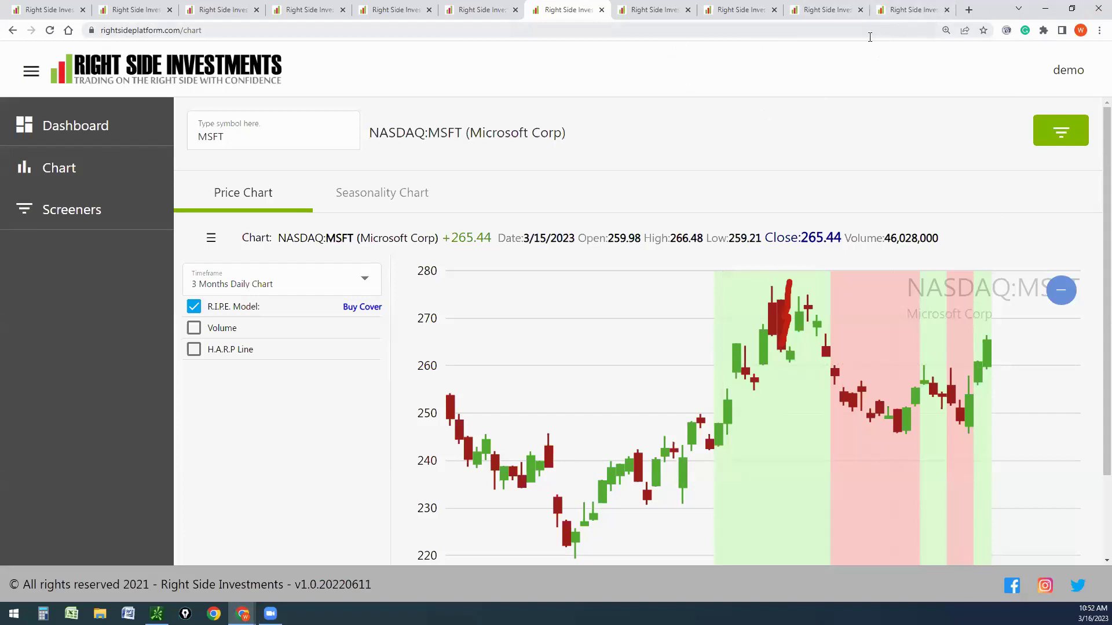
pyautogui.click(904, 13)
pyautogui.click(841, 10)
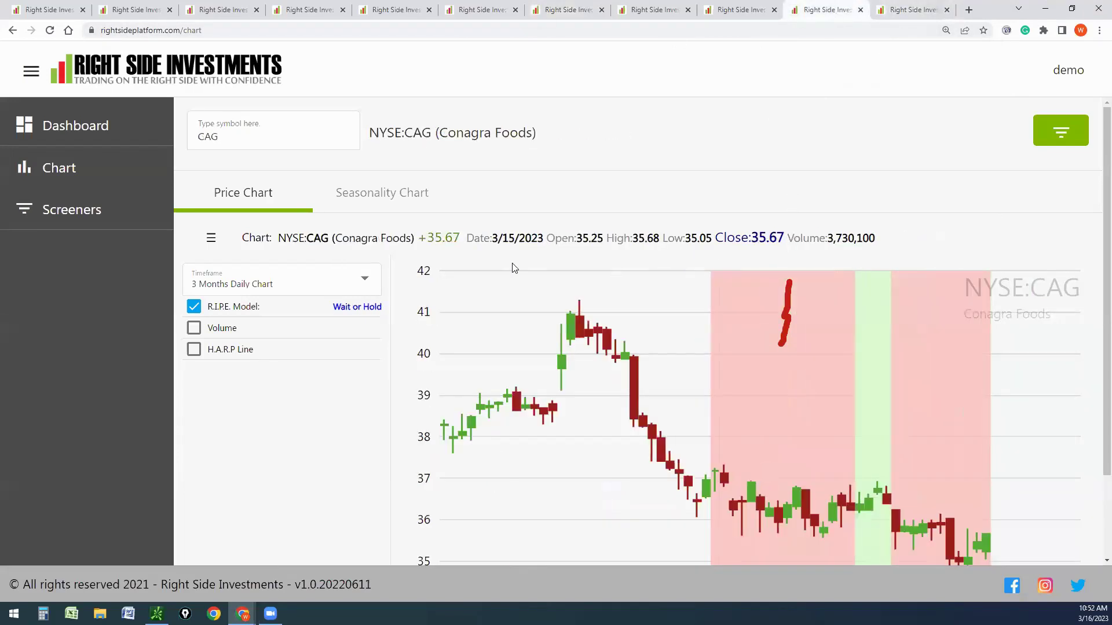
# View the 10-year seasonality chart of CAG around March and return to its price chart.
pyautogui.click(392, 207)
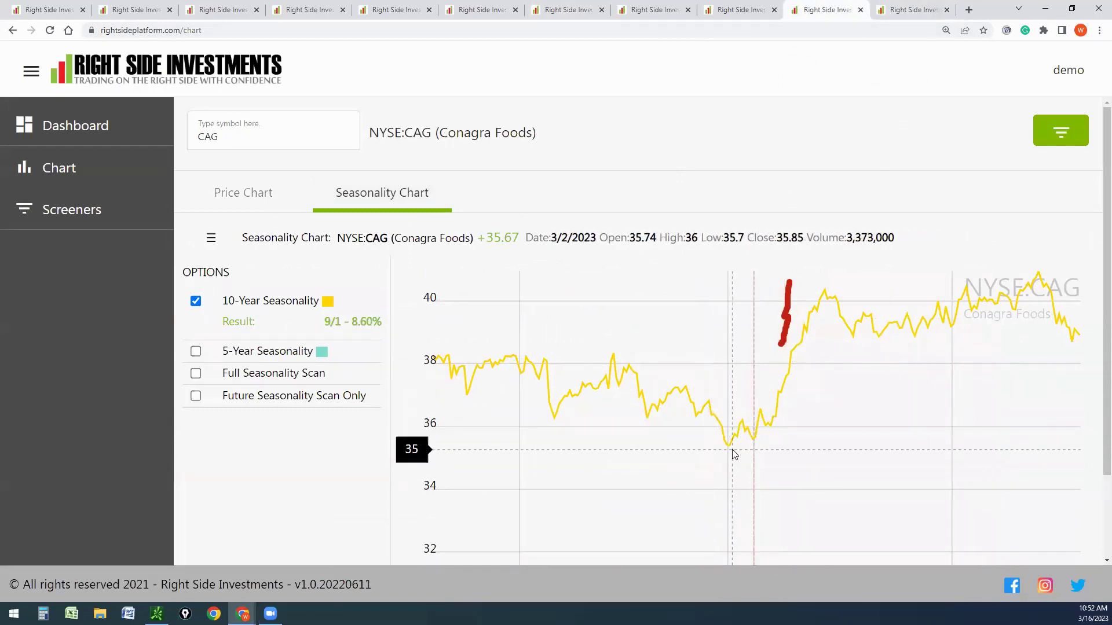
pyautogui.scroll(-2, 728, 451)
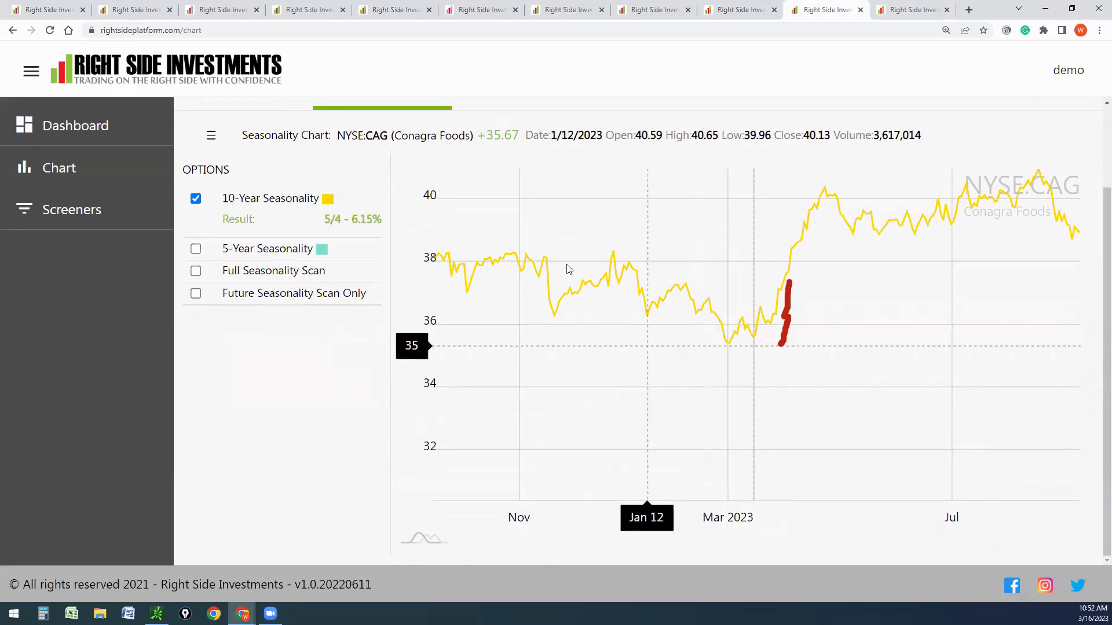
pyautogui.scroll(2, 569, 270)
pyautogui.click(266, 207)
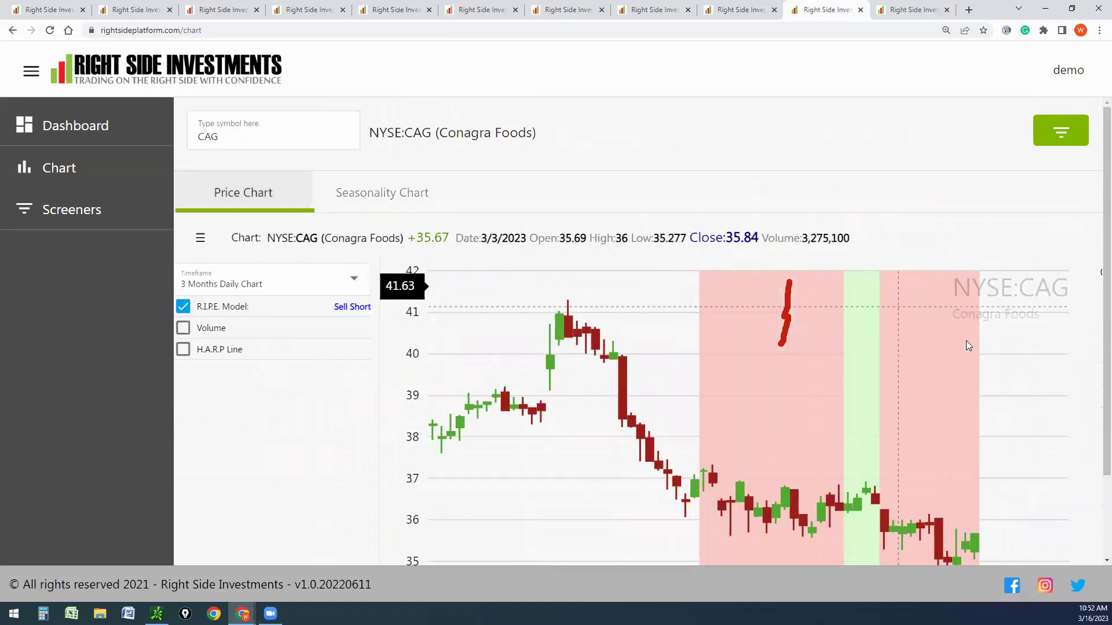
# Circle the narrow green zone between the red zones on the CAG price chart, and clear the drawings.
pyautogui.scroll(-2, 948, 362)
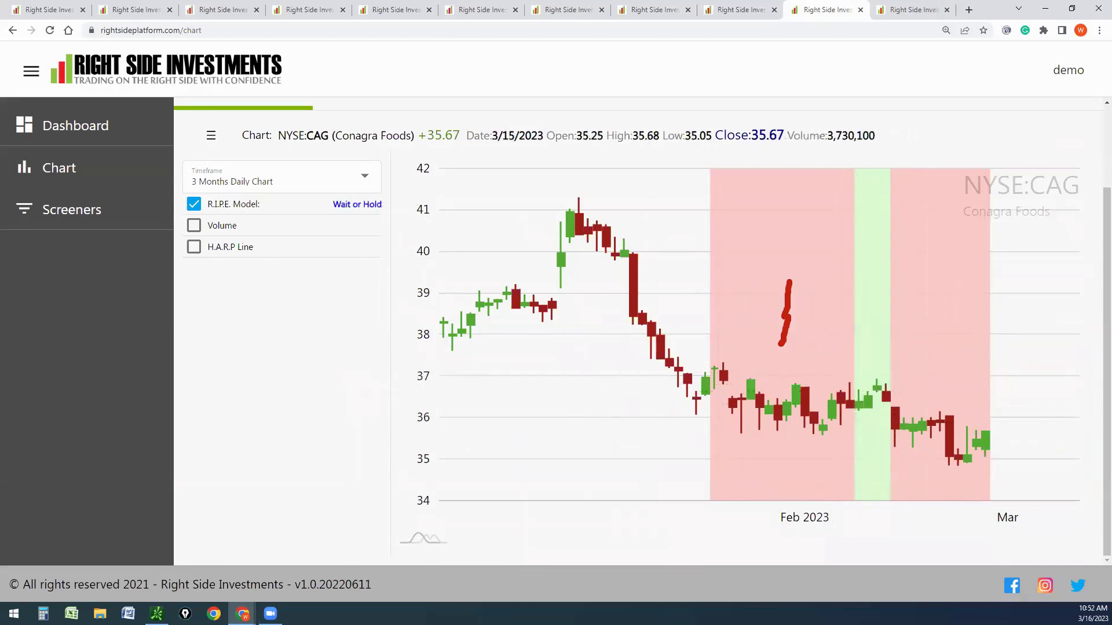
pyautogui.moveTo(876, 333)
pyautogui.mouseDown()
pyautogui.moveTo(872, 371)
pyautogui.moveTo(883, 324)
pyautogui.moveTo(873, 332)
pyautogui.mouseUp()
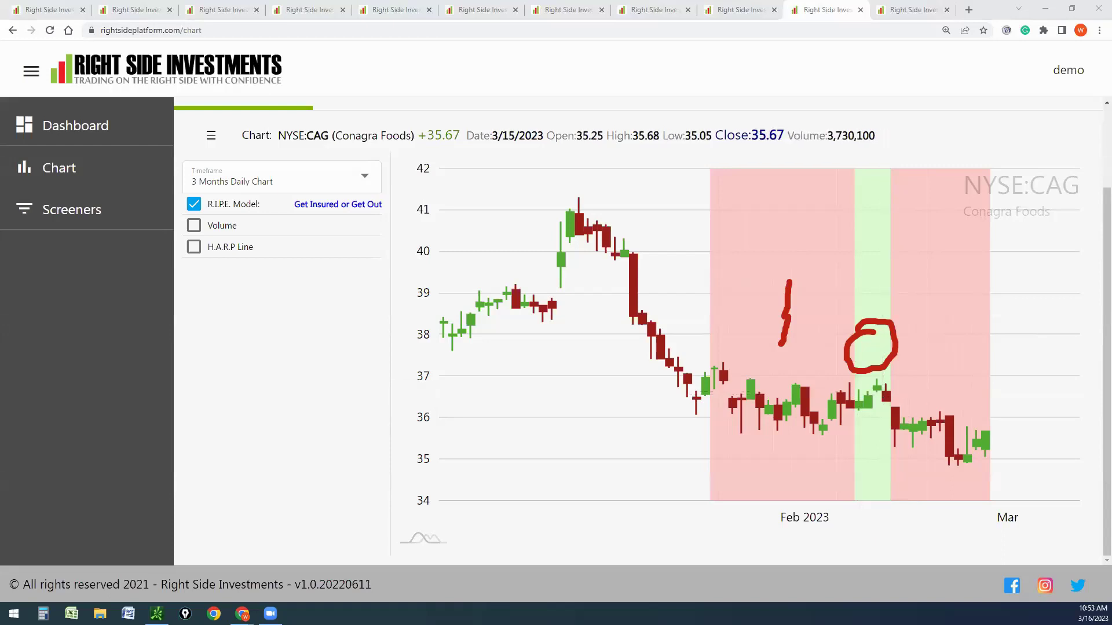
pyautogui.press('Escape')
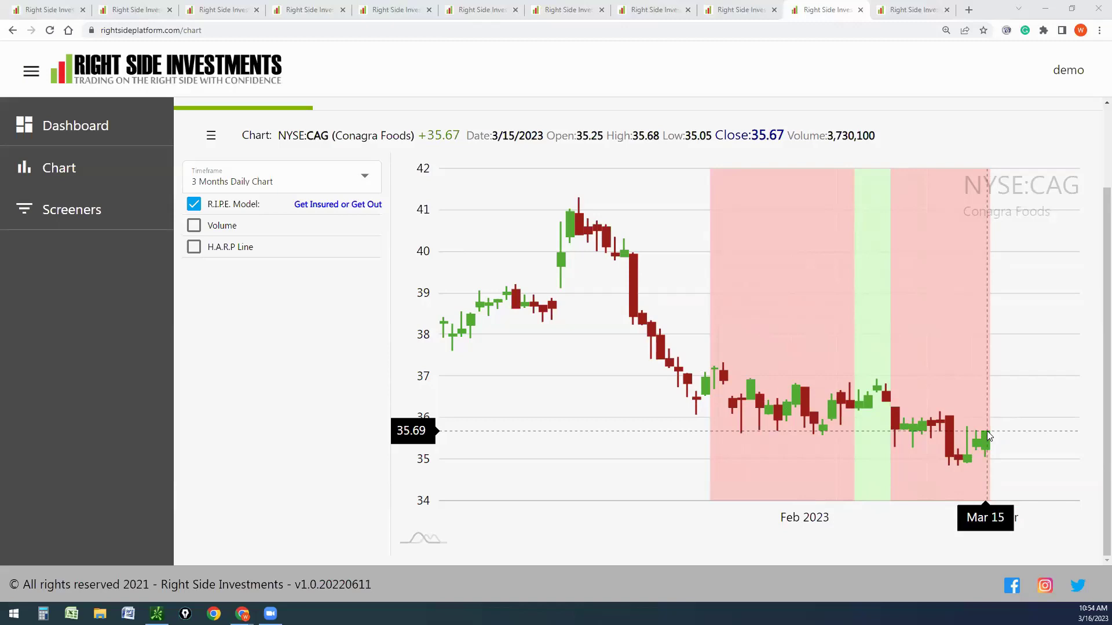
# Open the CAG seasonality chart and turn on Future Seasonality Scan Only alongside the 10-year line.
pyautogui.scroll(2, 388, 217)
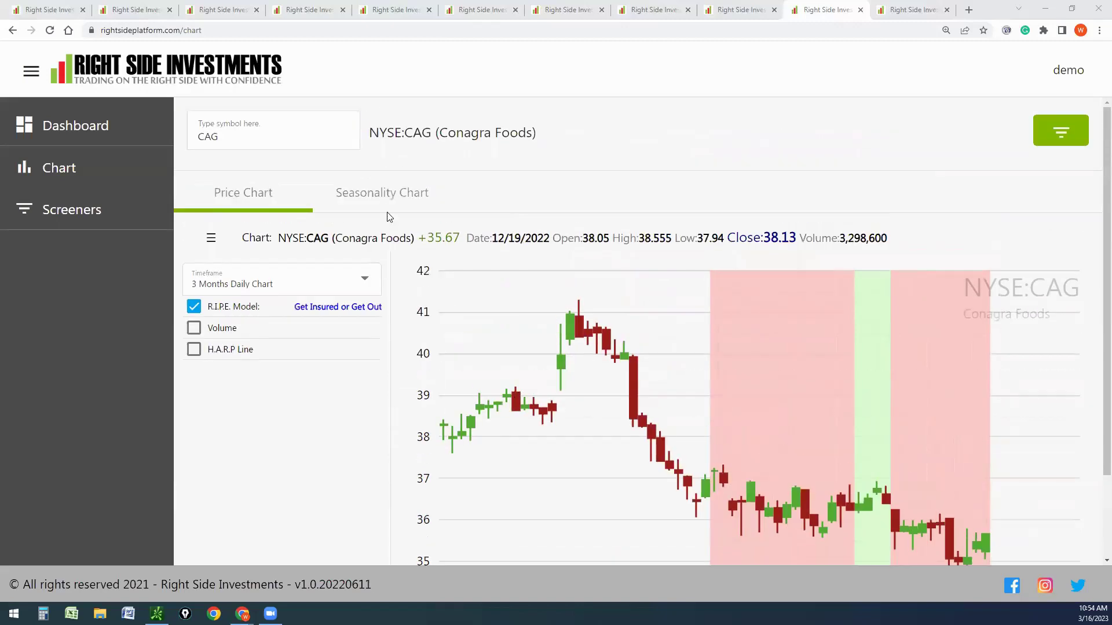
pyautogui.click(375, 210)
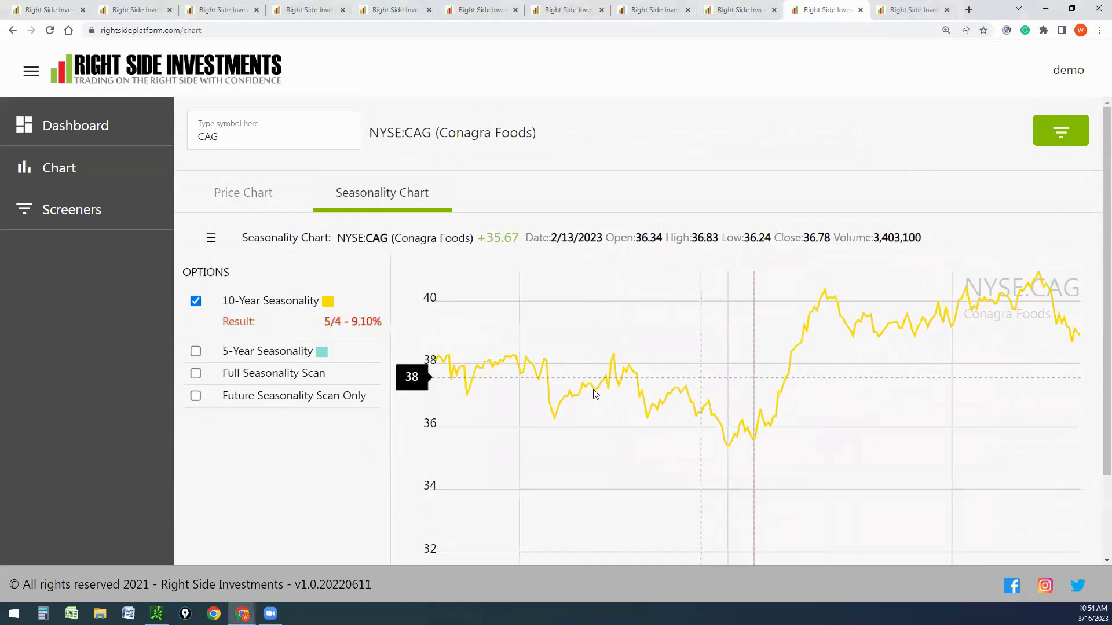
pyautogui.click(196, 395)
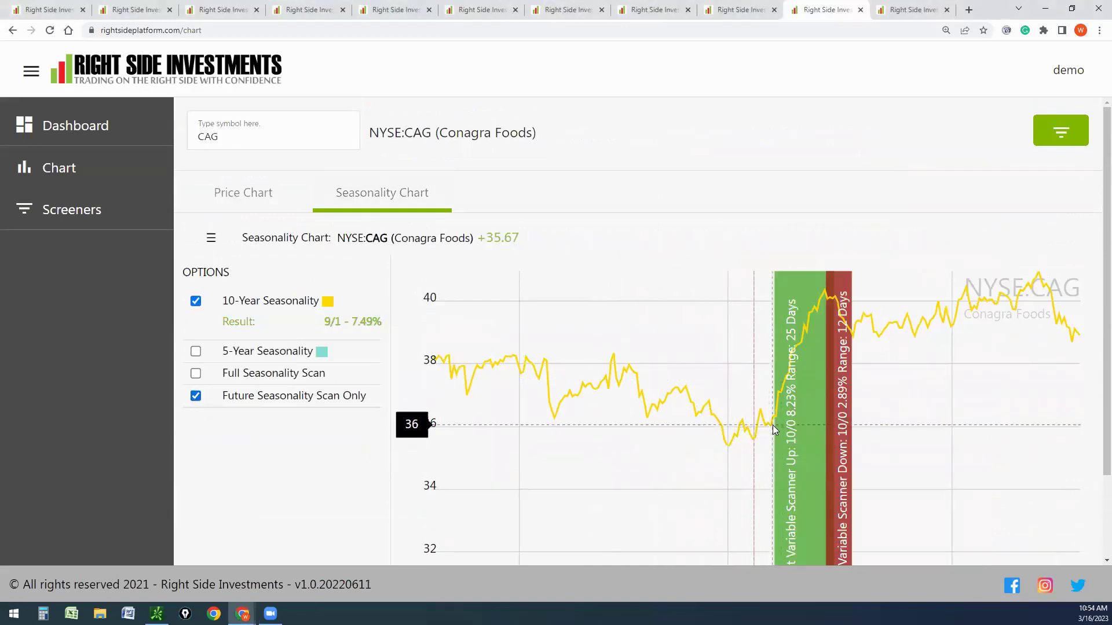
# Hide CAG's 10-year seasonality line, mark the 8.23% figure in the green scanner band, and clear the drawing.
pyautogui.scroll(-1, 775, 422)
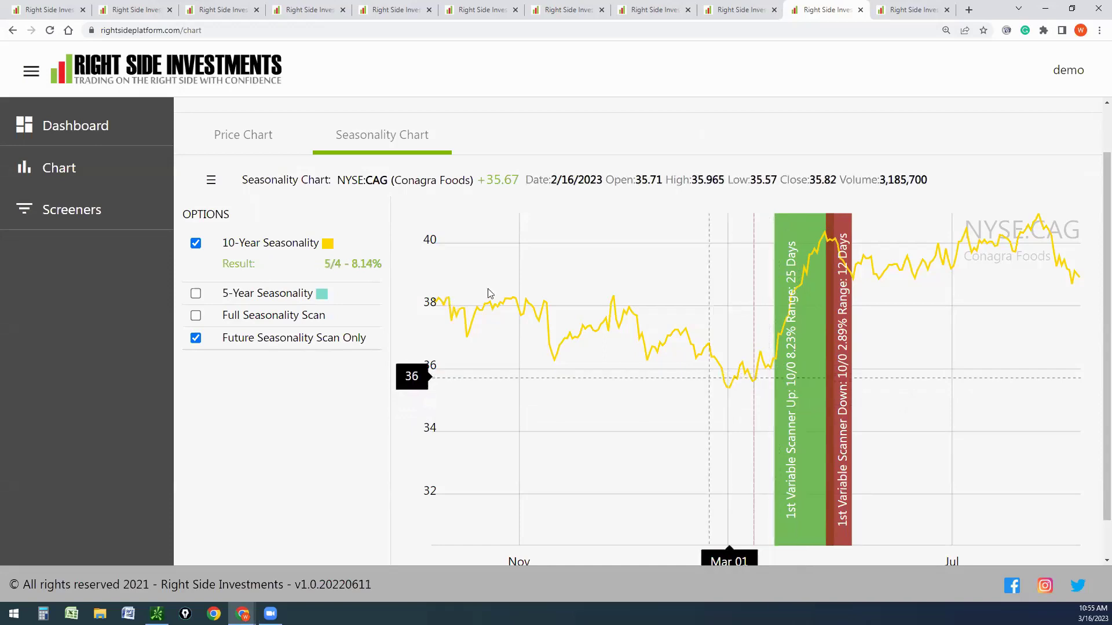
pyautogui.click(196, 243)
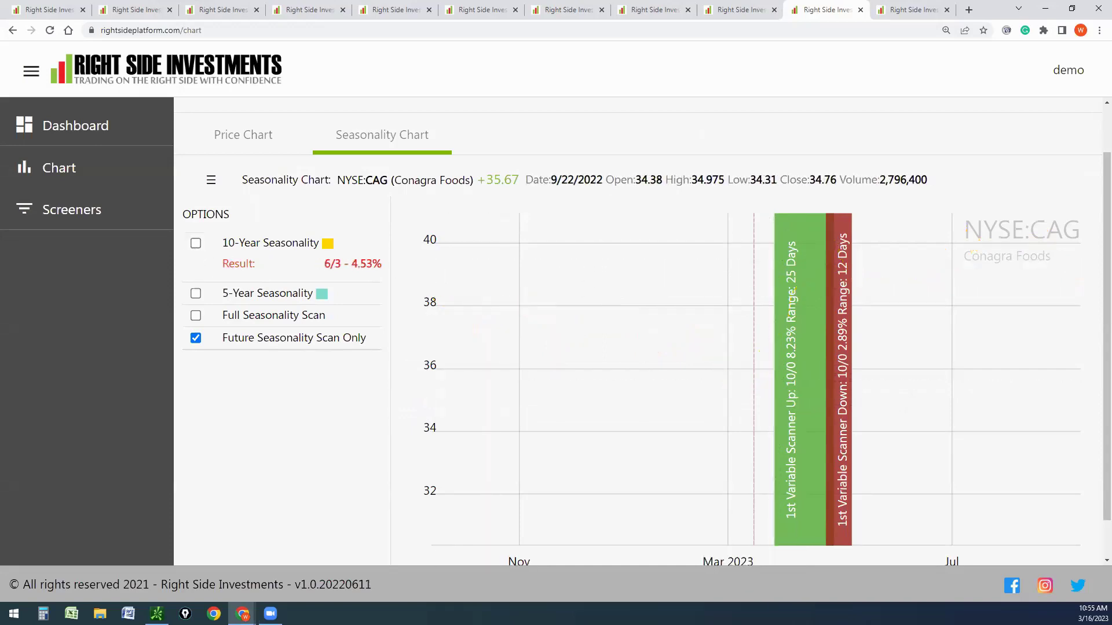
pyautogui.hotkey('ctrl', '2')
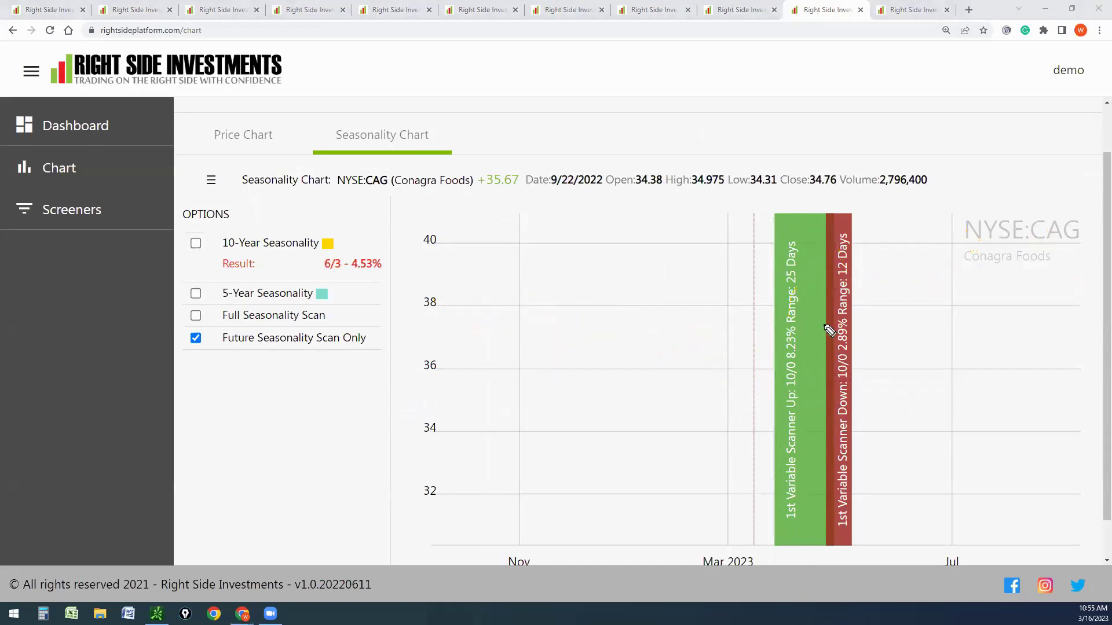
pyautogui.moveTo(802, 354); pyautogui.dragTo(802, 335)
pyautogui.press('Escape')
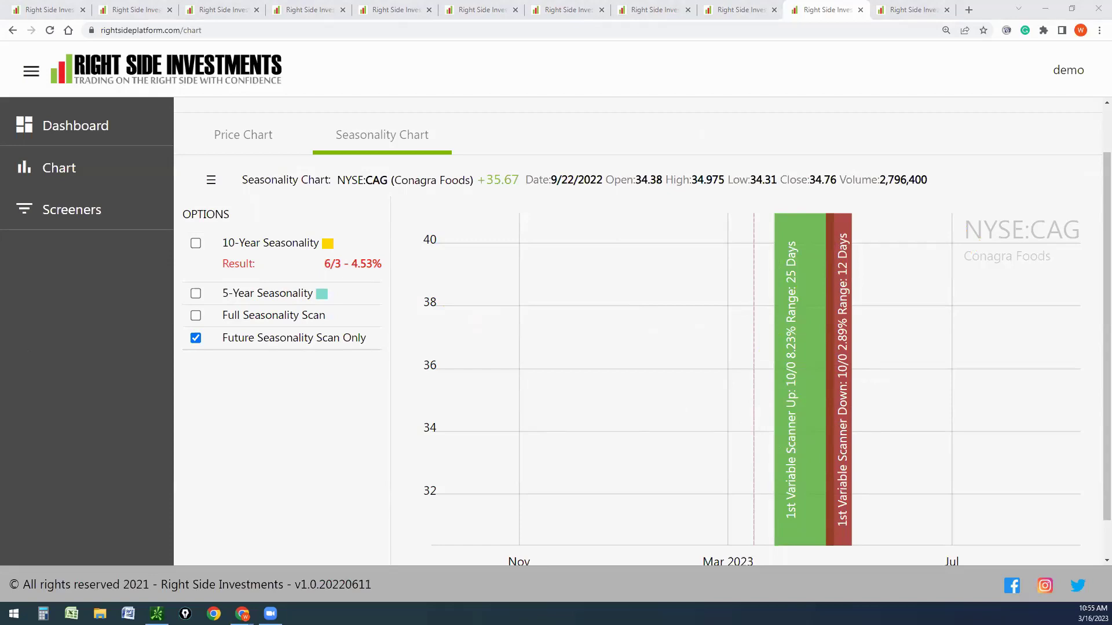